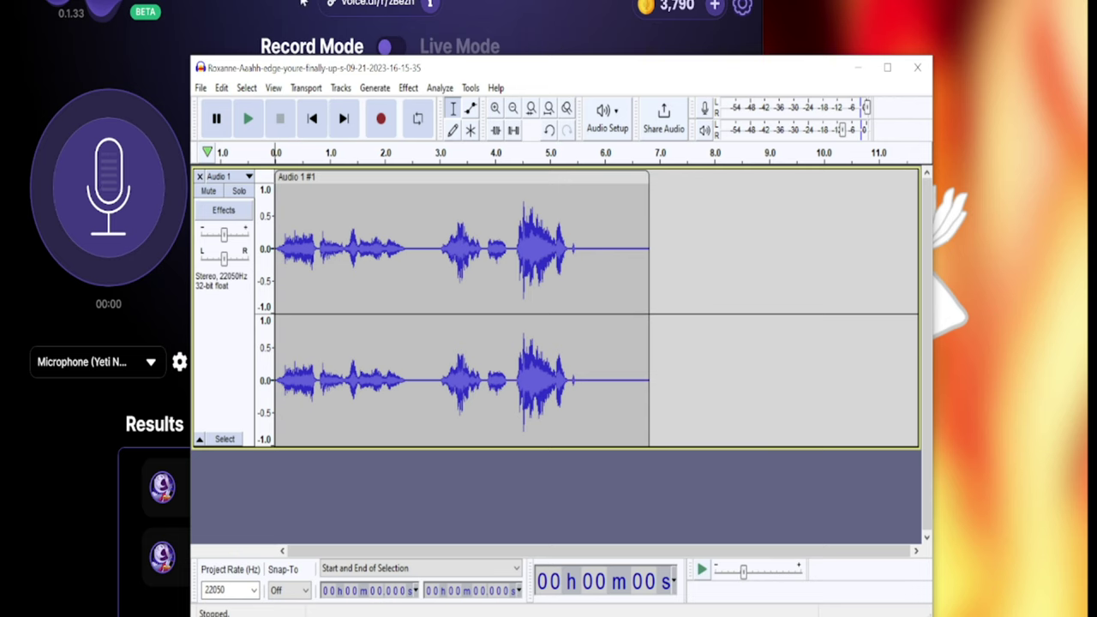
Step: Open the Voice.ai trained voices library and preview the Rick Sanchez sample
click(386, 25)
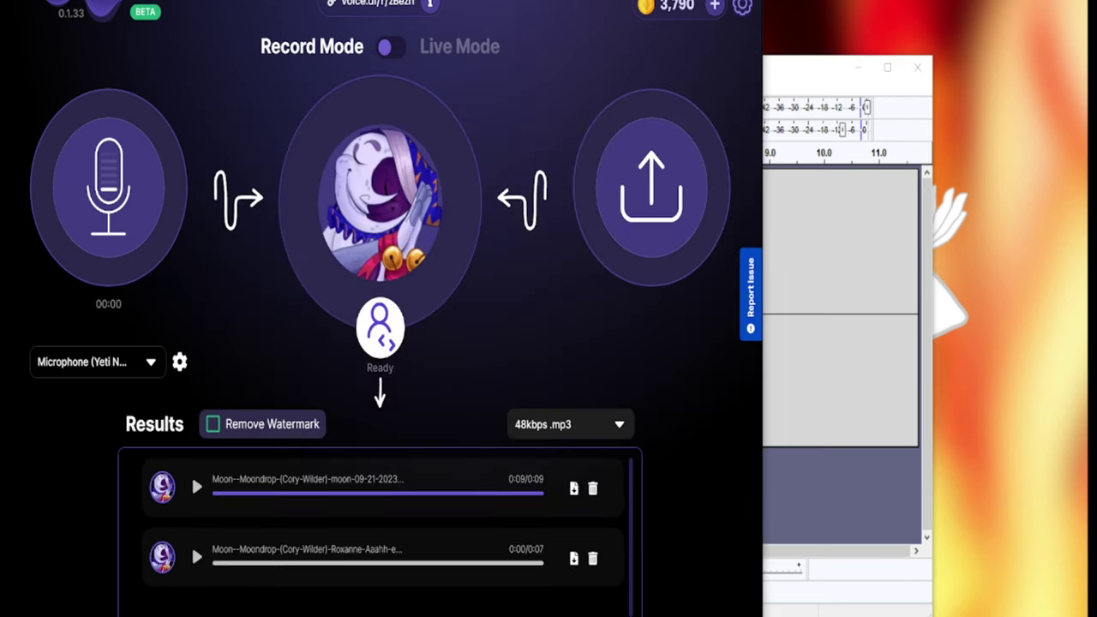
click(387, 213)
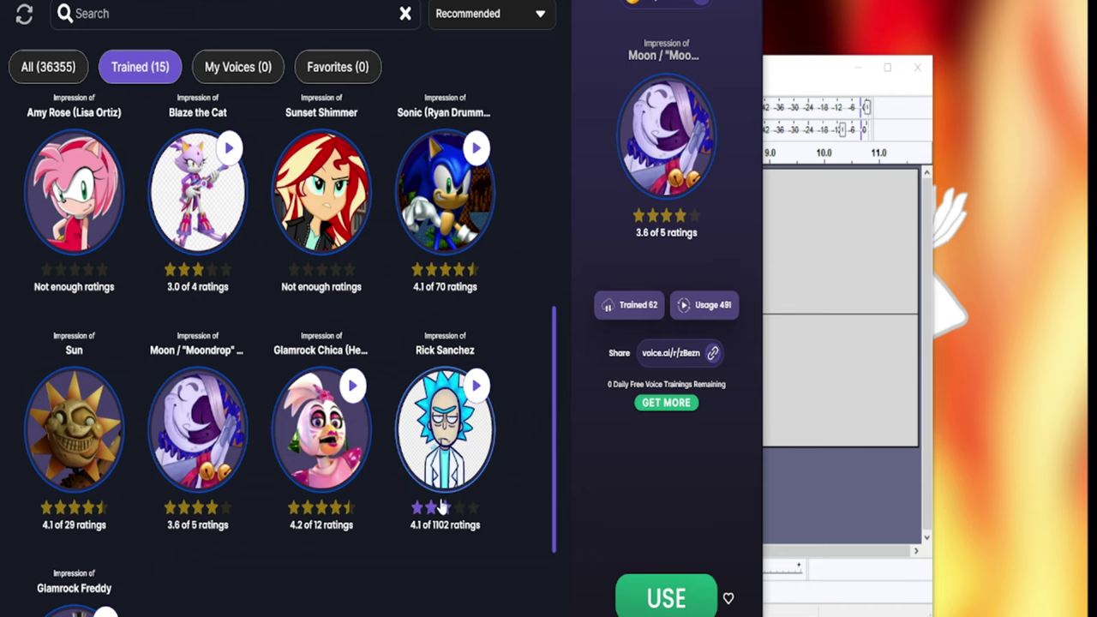
click(477, 387)
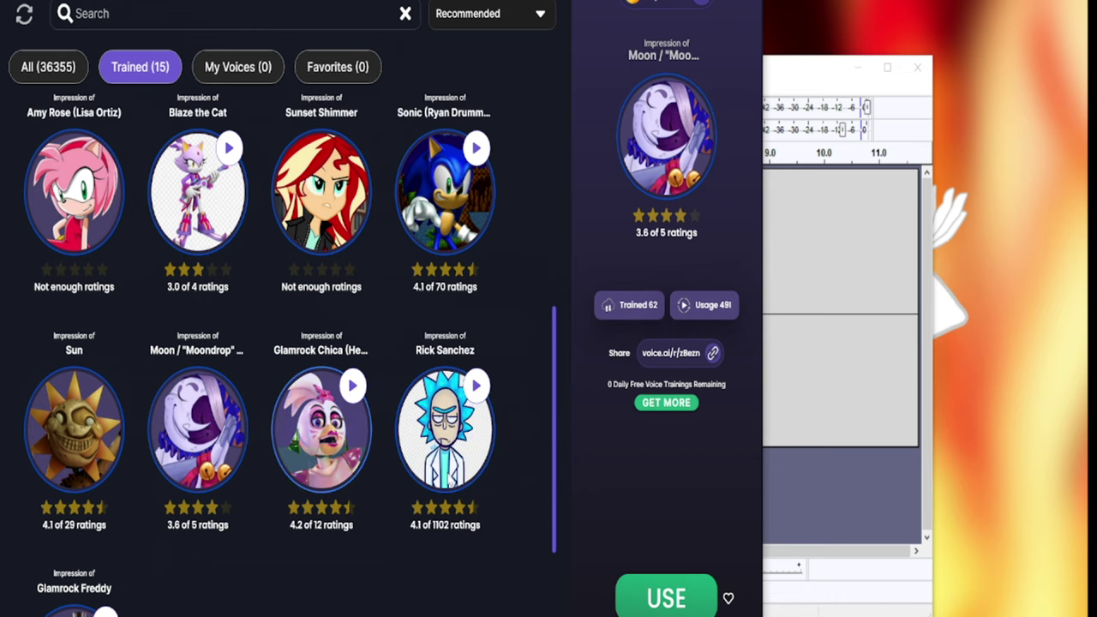
scroll(207, 507, down, 2)
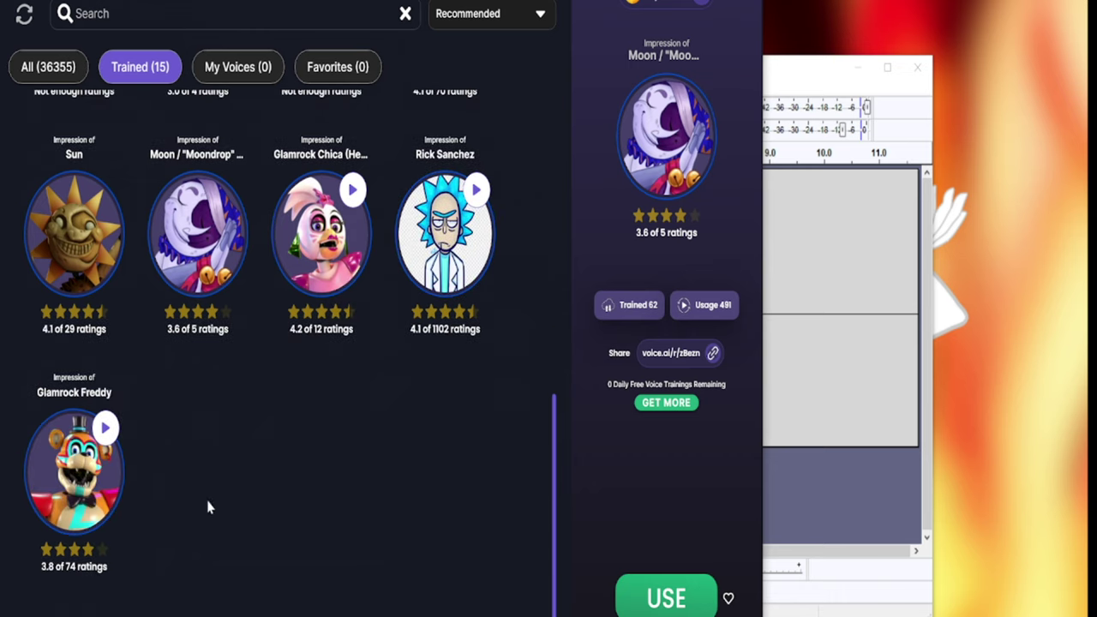
click(106, 429)
click(350, 193)
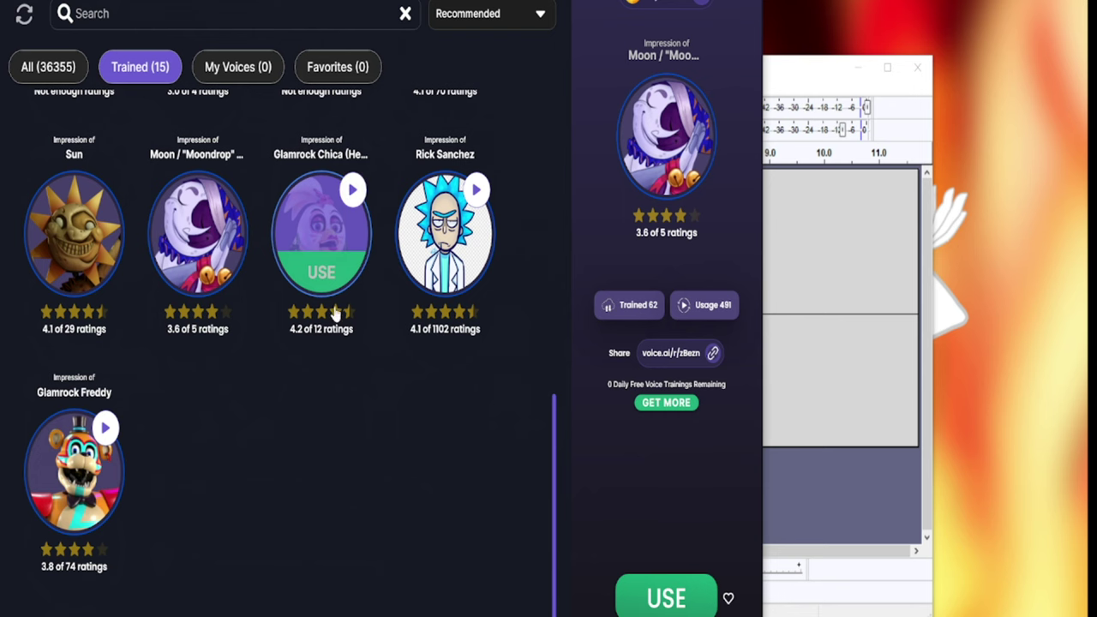
scroll(227, 428, up, 5)
scroll(227, 429, down, 3)
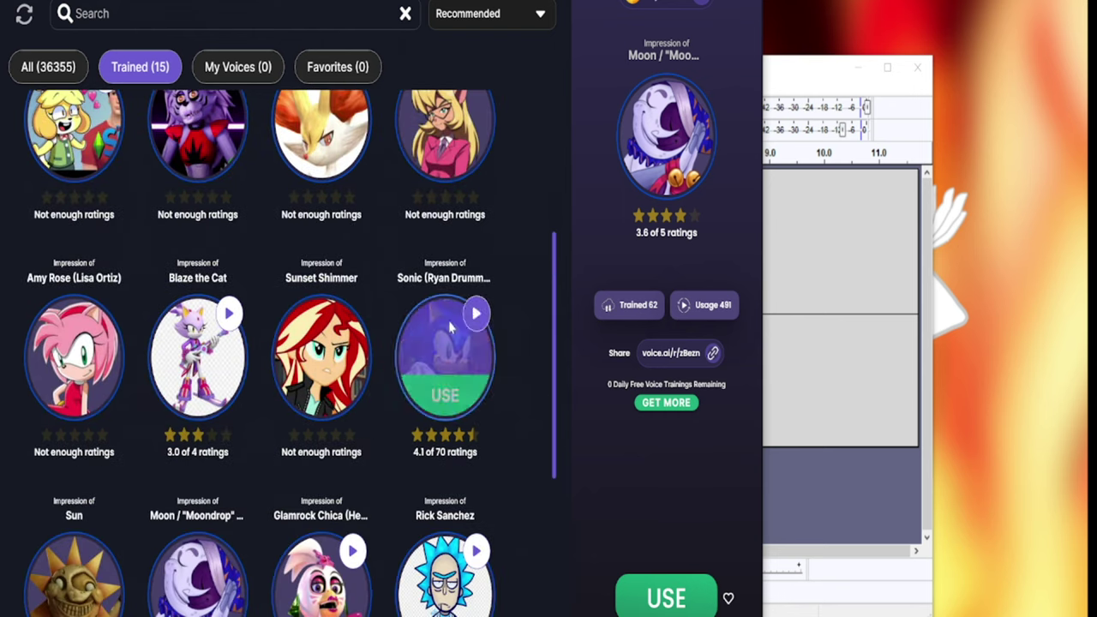
scroll(322, 379, up, 3)
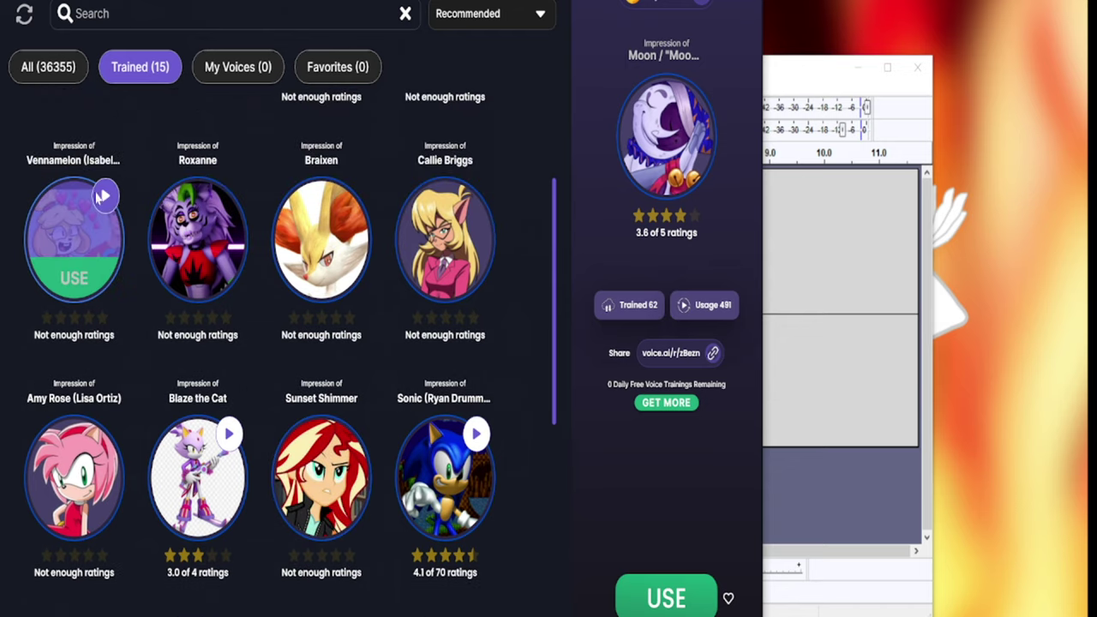
scroll(411, 287, up, 2)
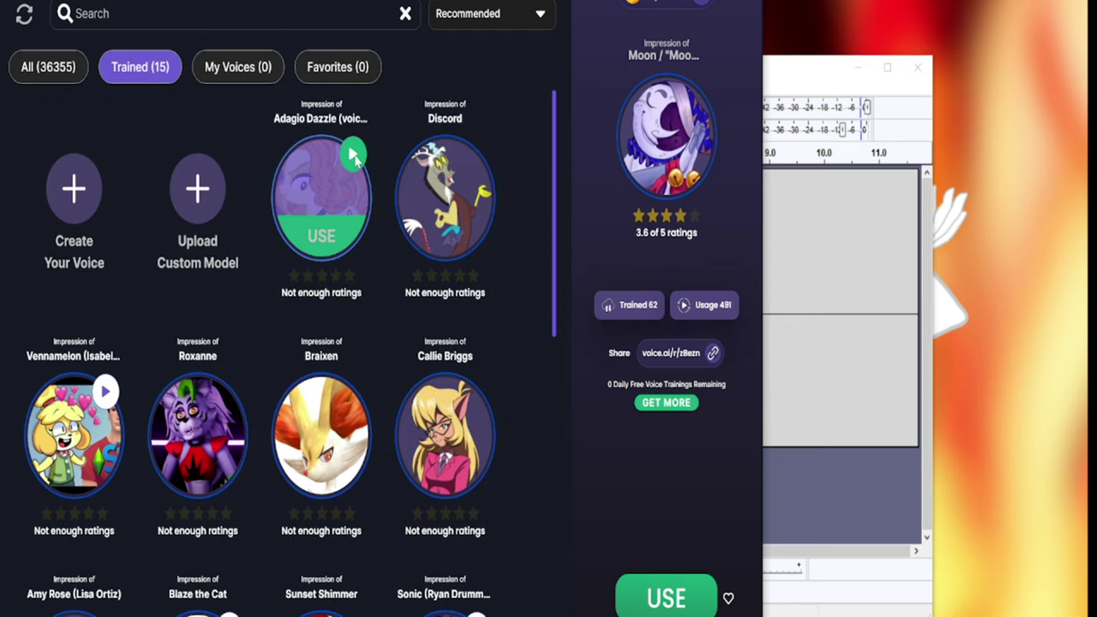
click(353, 156)
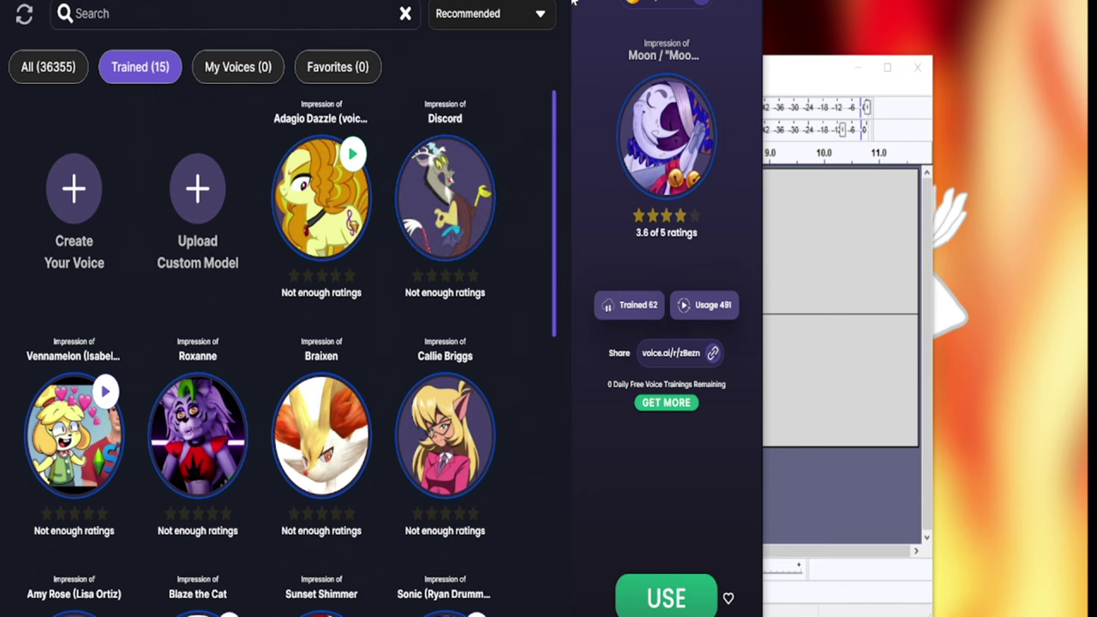
click(702, 3)
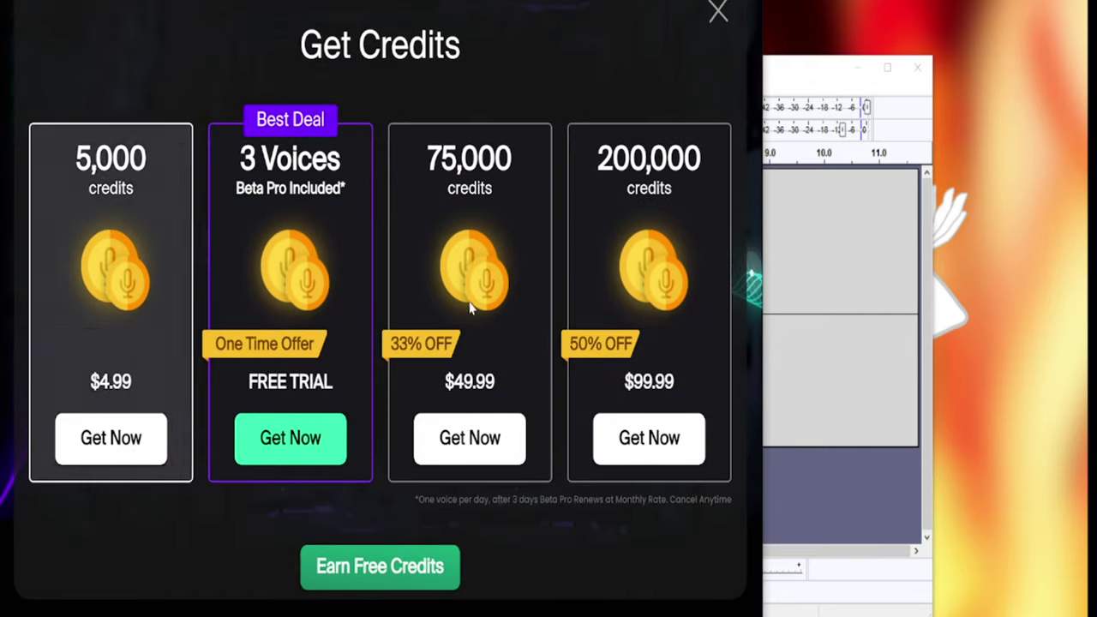
click(402, 580)
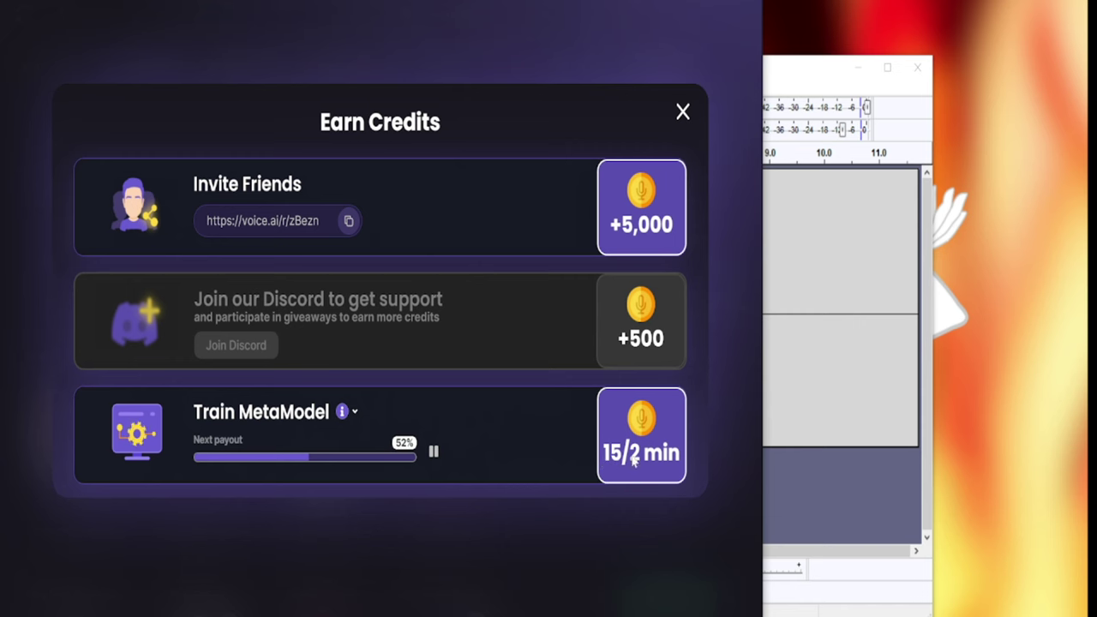
click(682, 111)
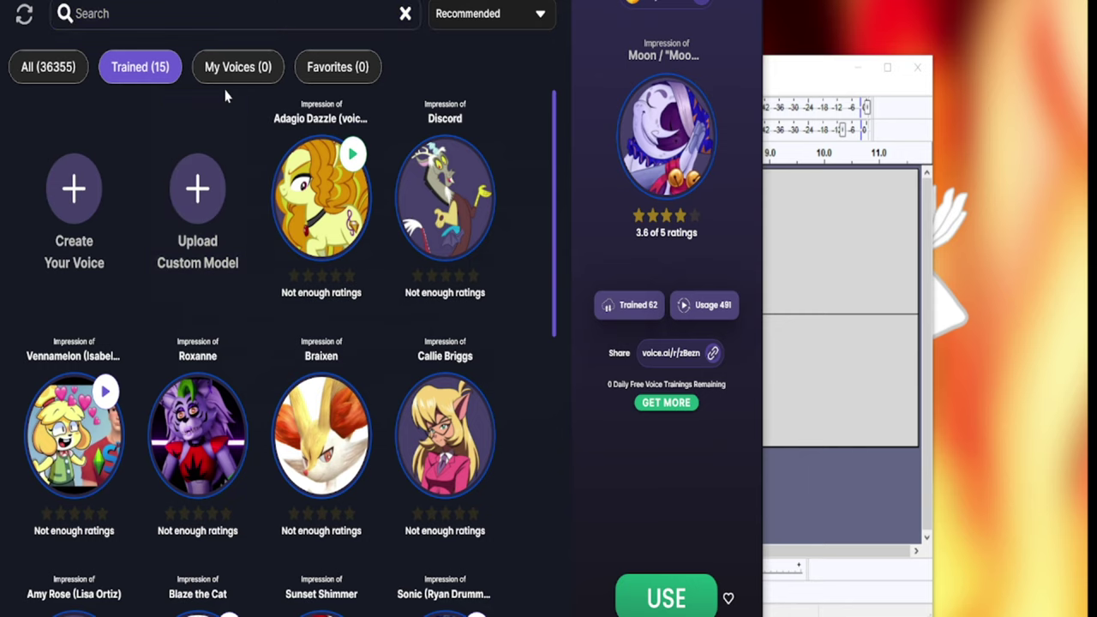
Step: Show the All (36355) voices and view Narrator's 4,600-credit training offer, backing out without training
click(48, 67)
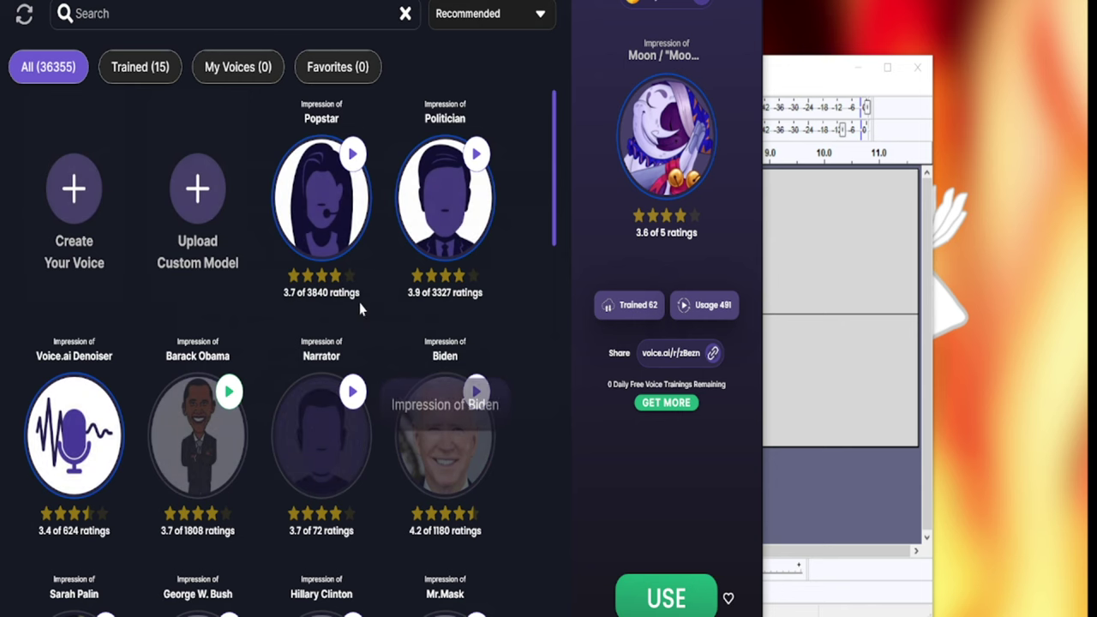
scroll(326, 316, down, 1)
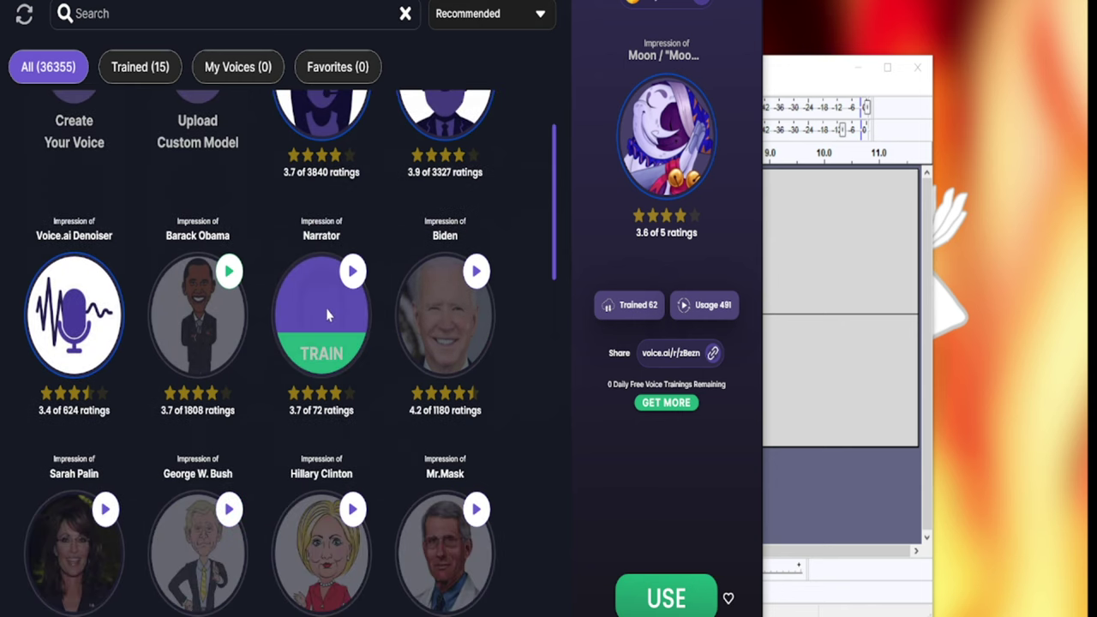
click(332, 353)
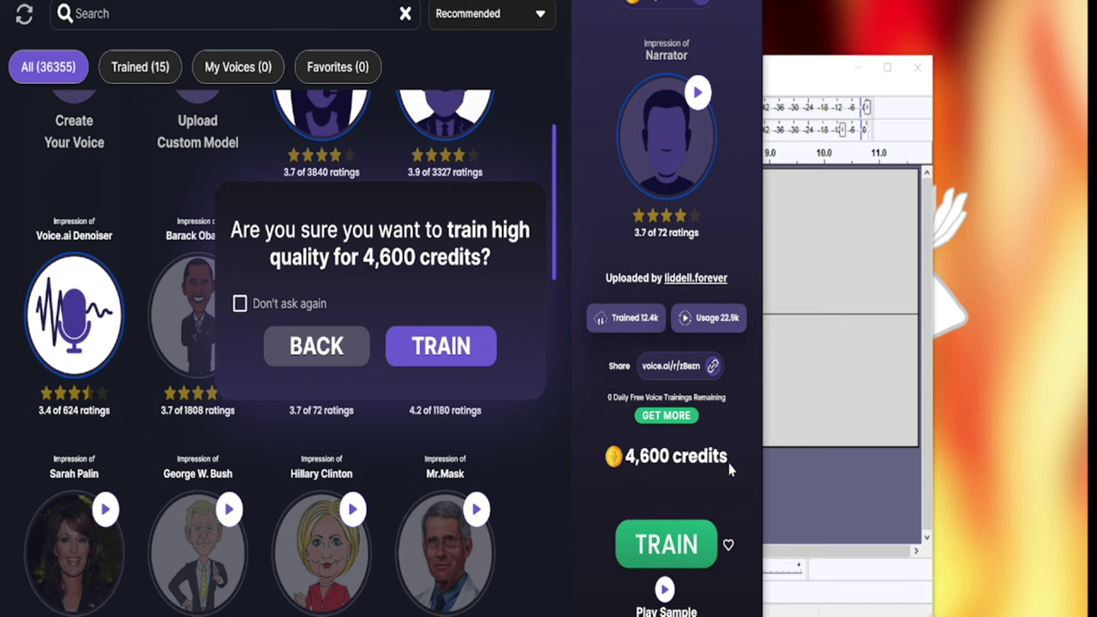
click(240, 304)
click(283, 345)
scroll(274, 330, down, 7)
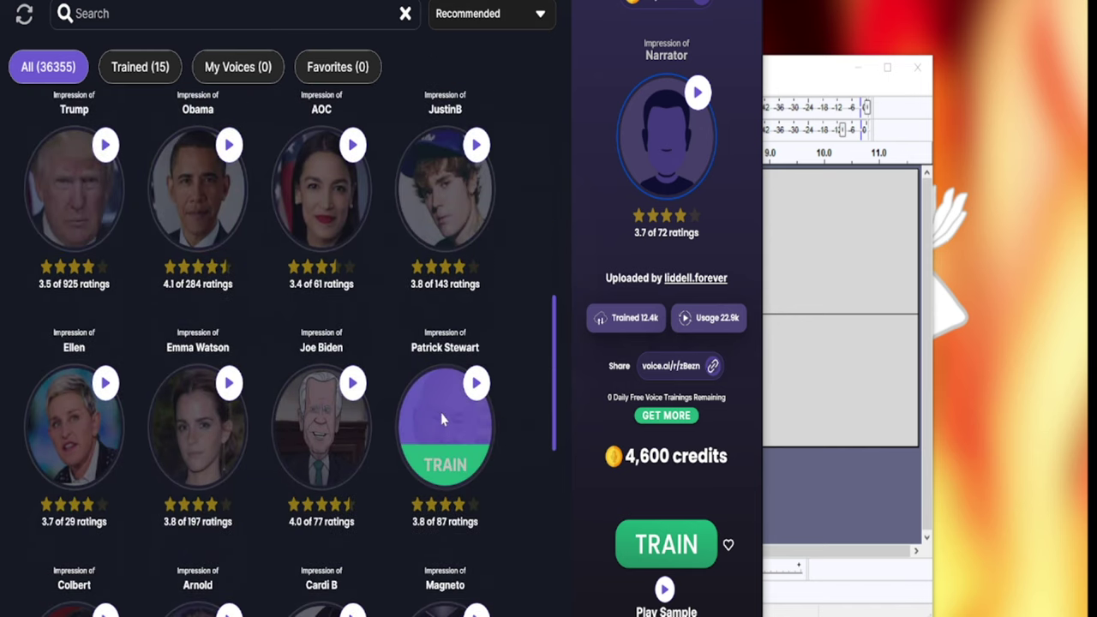
mouse_move(317, 411)
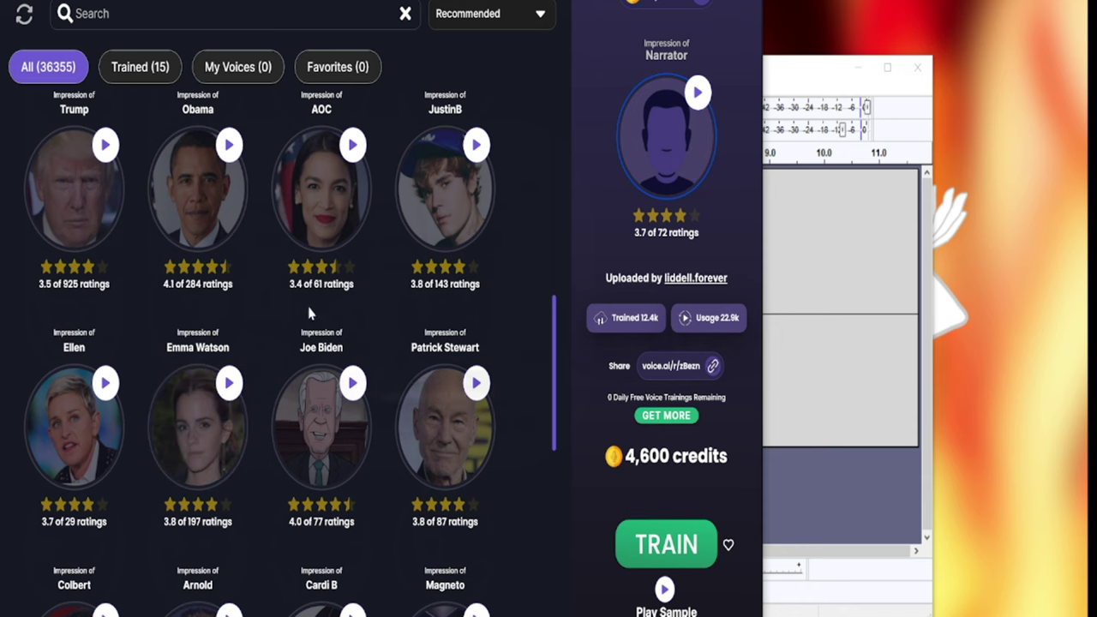
scroll(334, 454, down, 5)
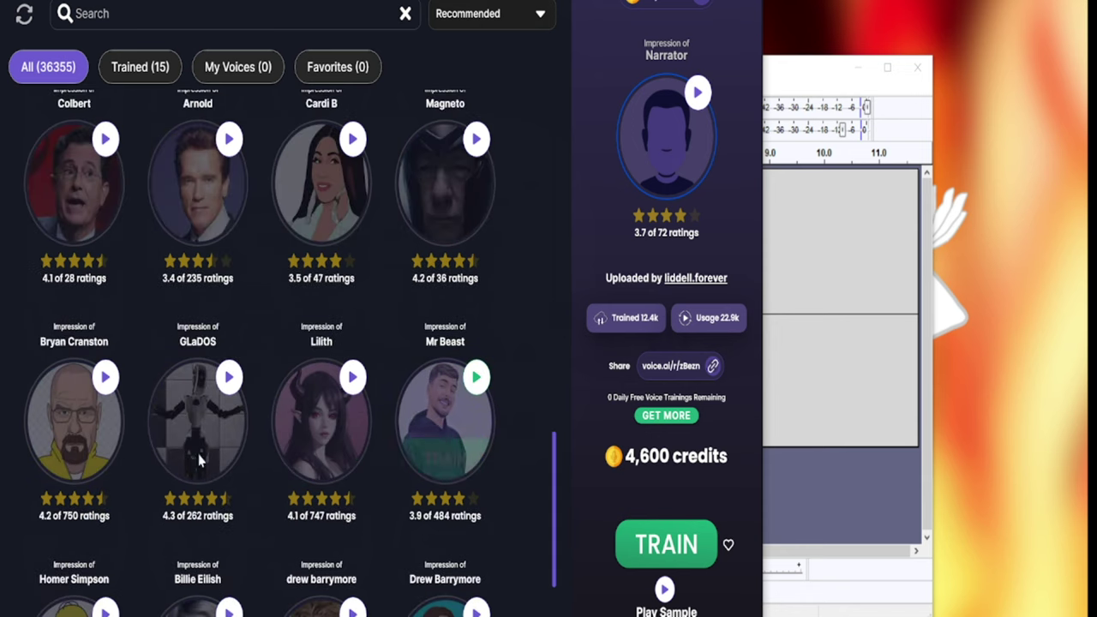
scroll(264, 464, down, 3)
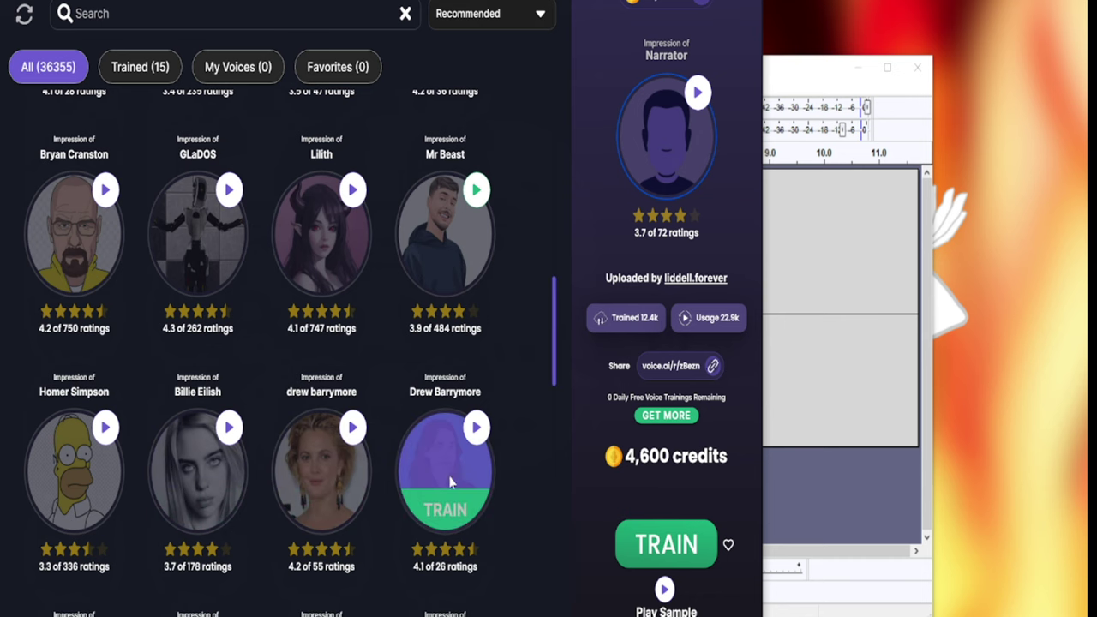
scroll(359, 501, up, 5)
scroll(254, 485, down, 3)
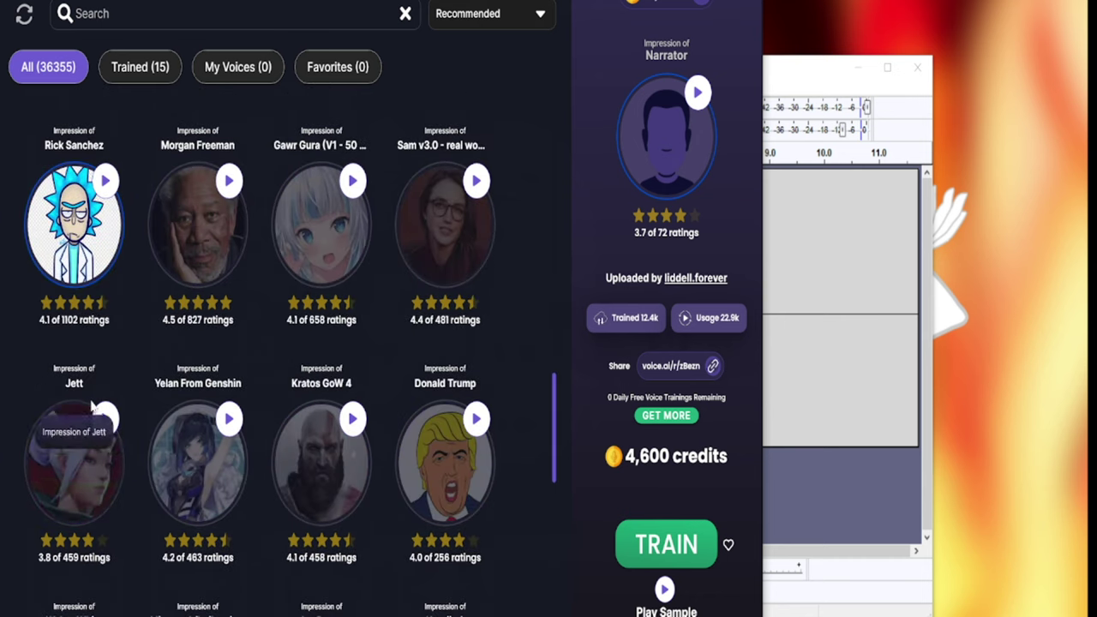
scroll(491, 535, down, 2)
scroll(491, 535, down, 4)
scroll(473, 473, down, 3)
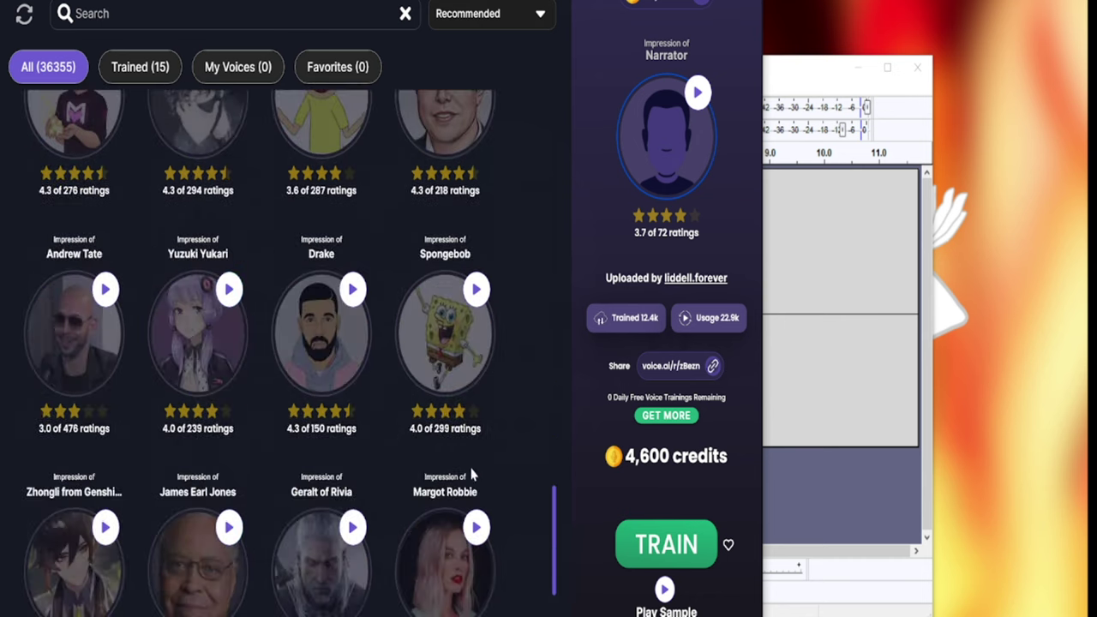
scroll(412, 475, down, 3)
scroll(482, 445, down, 6)
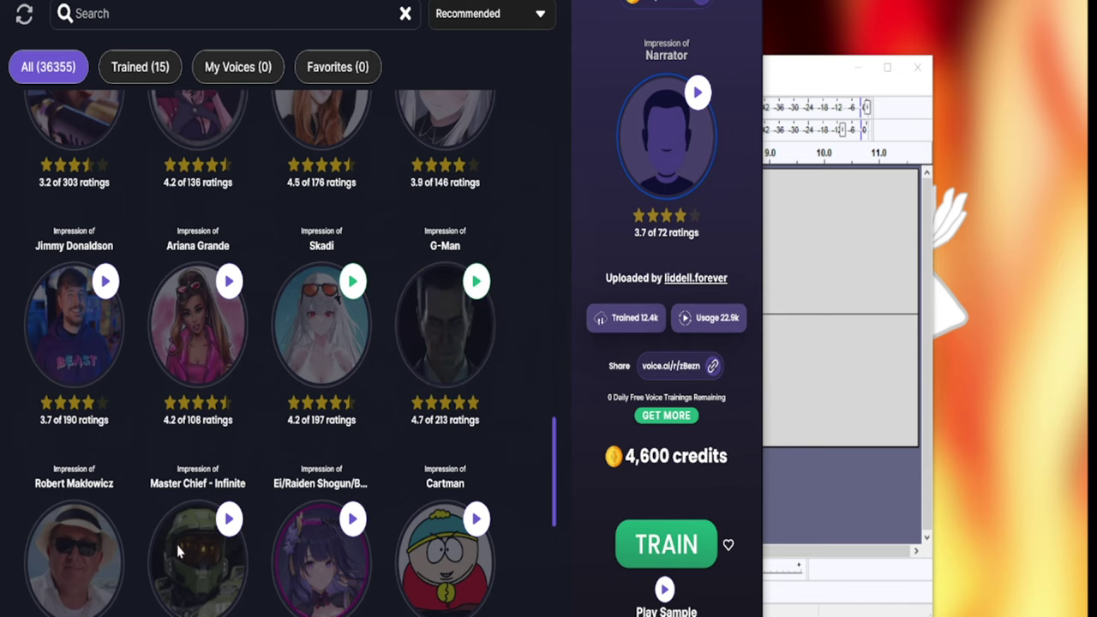
scroll(41, 561, down, 3)
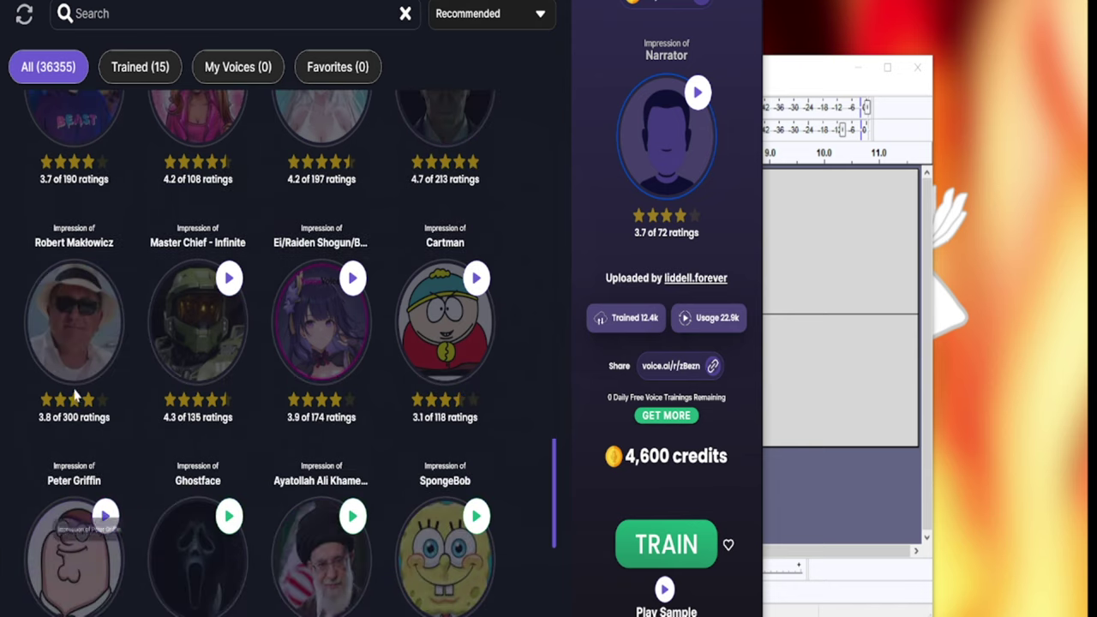
click(228, 278)
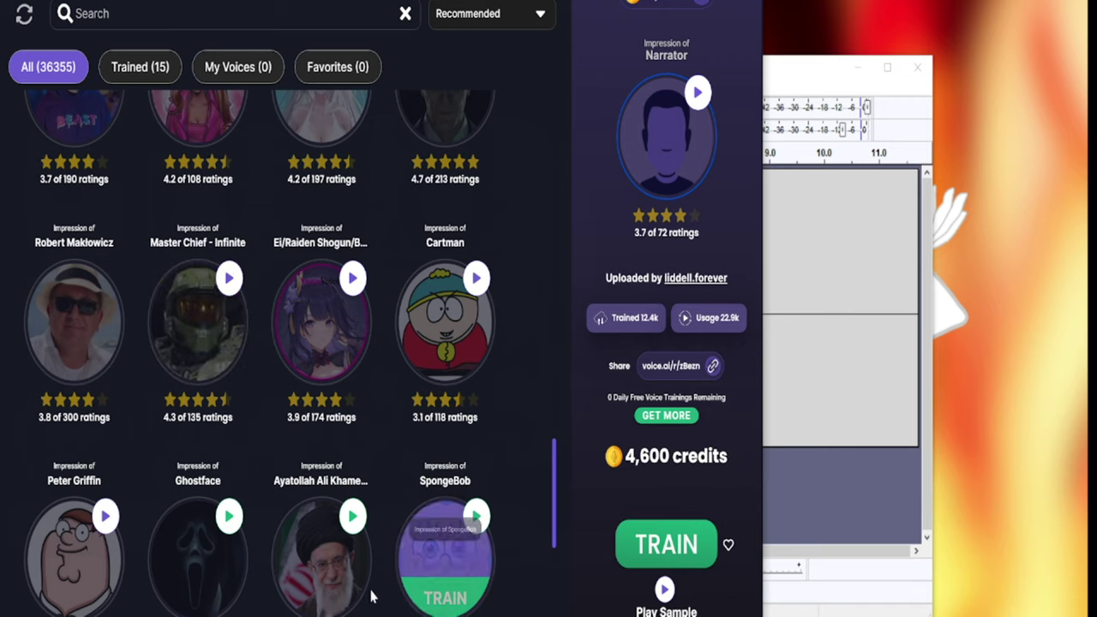
click(477, 518)
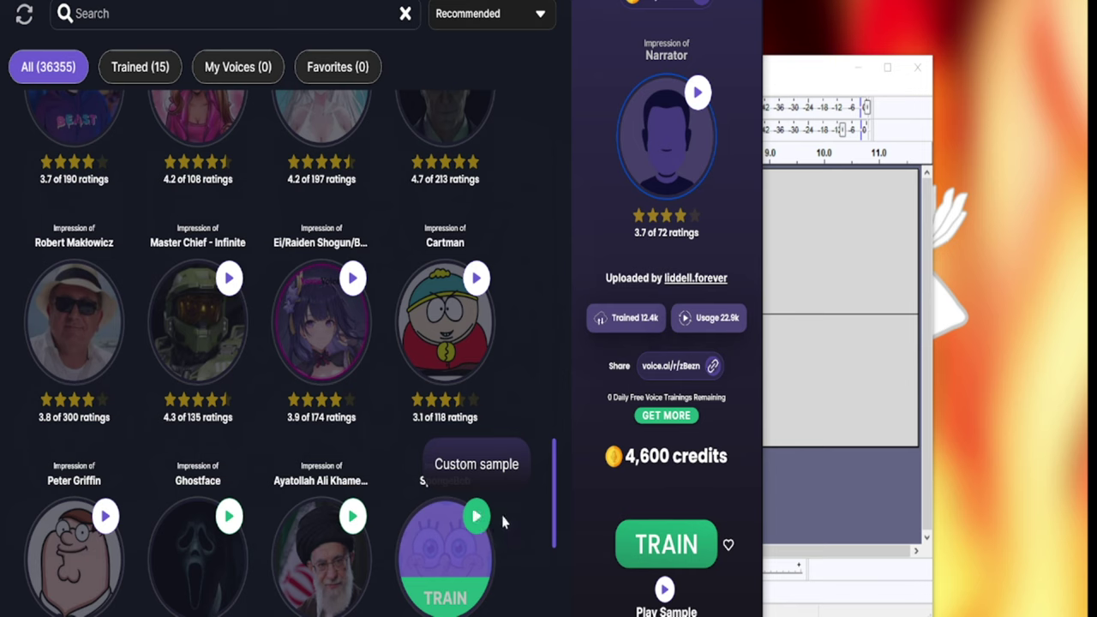
Step: Stop the SpongeBob sample and preview the Markiplier voice sample from the library
click(477, 516)
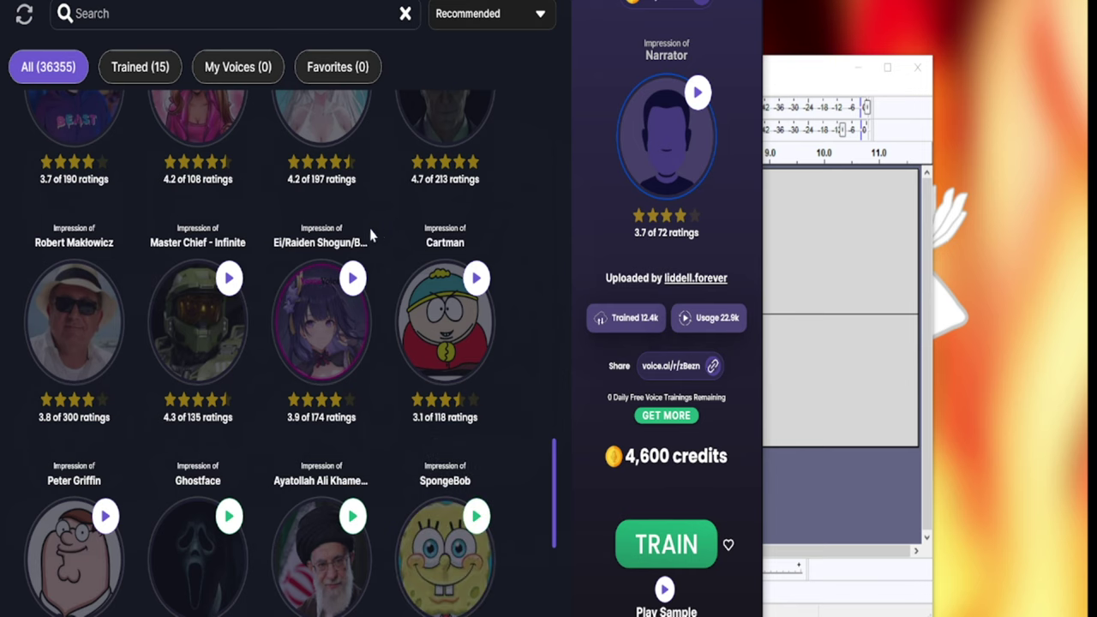
scroll(312, 210, up, 5)
scroll(313, 210, down, 5)
scroll(313, 198, up, 8)
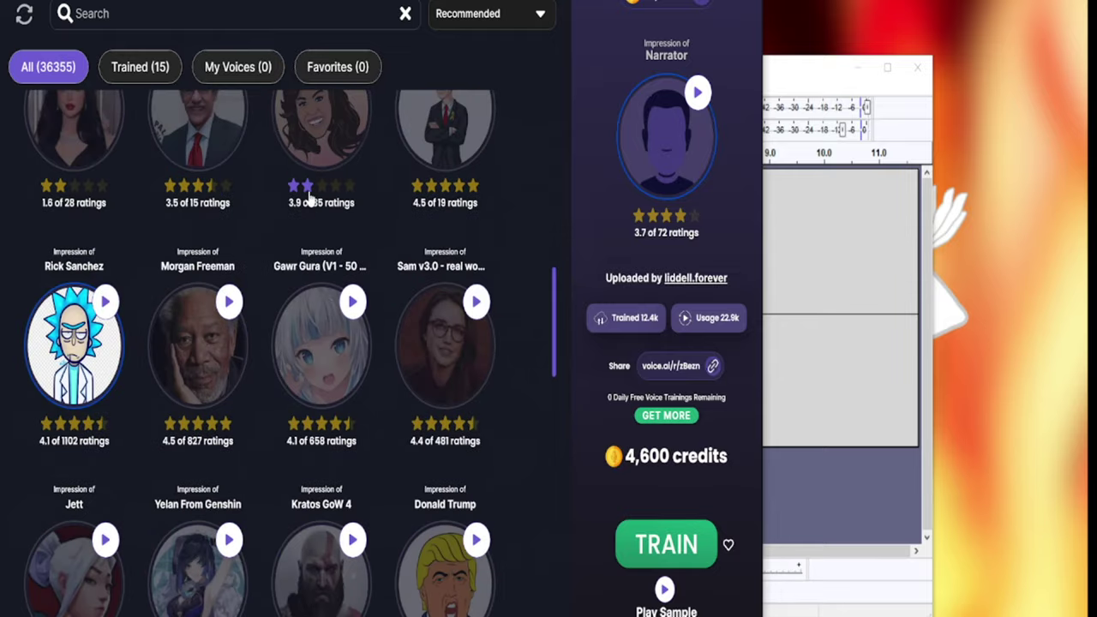
scroll(313, 202, down, 5)
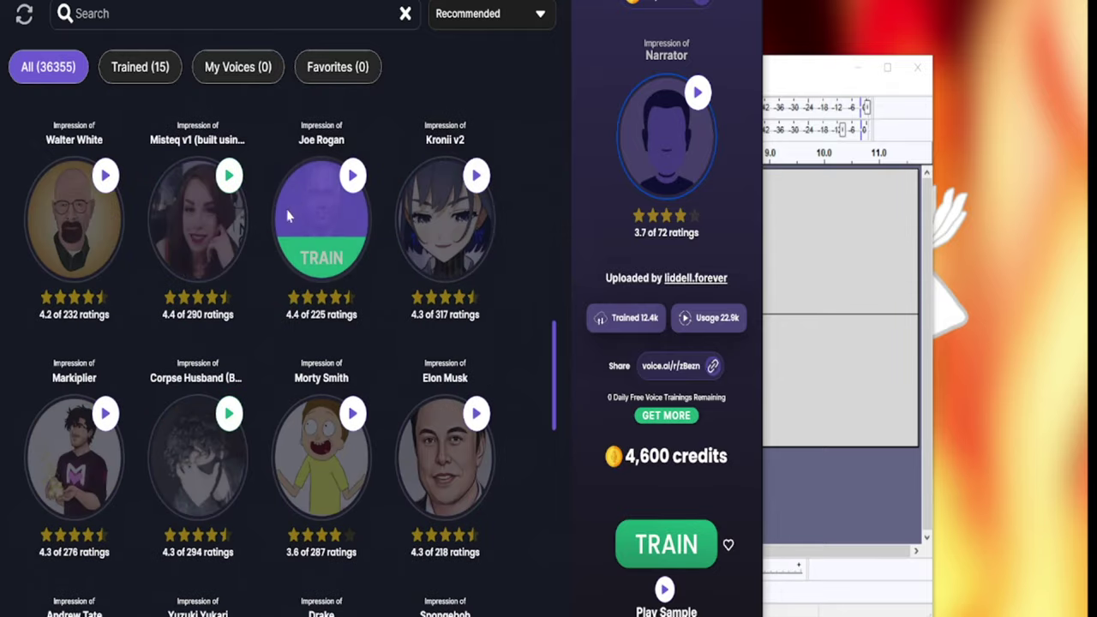
click(105, 414)
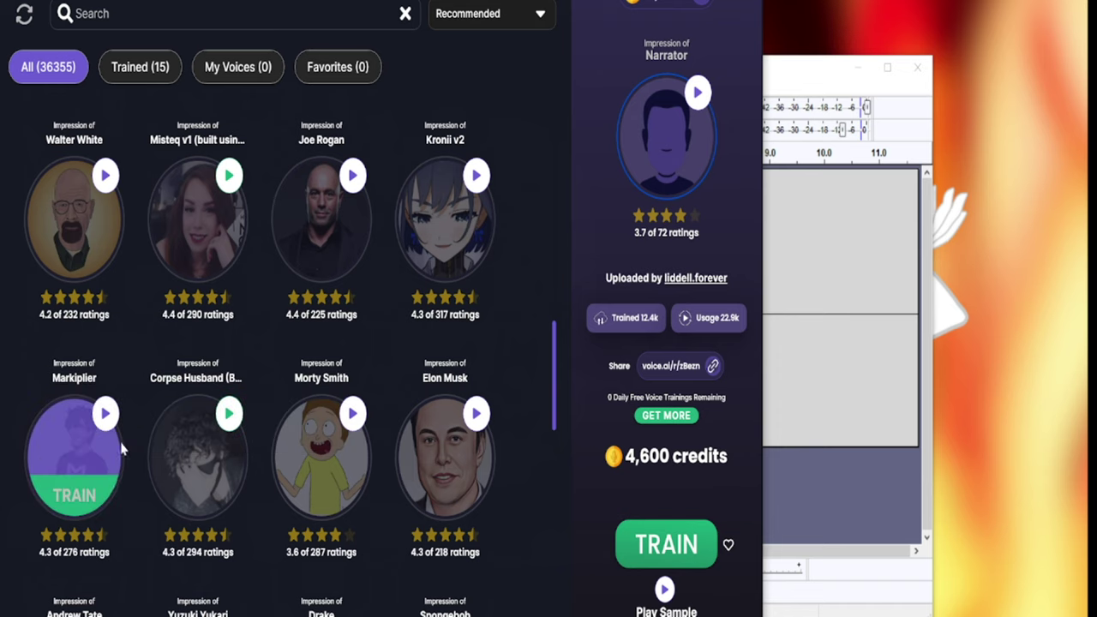
mouse_move(118, 463)
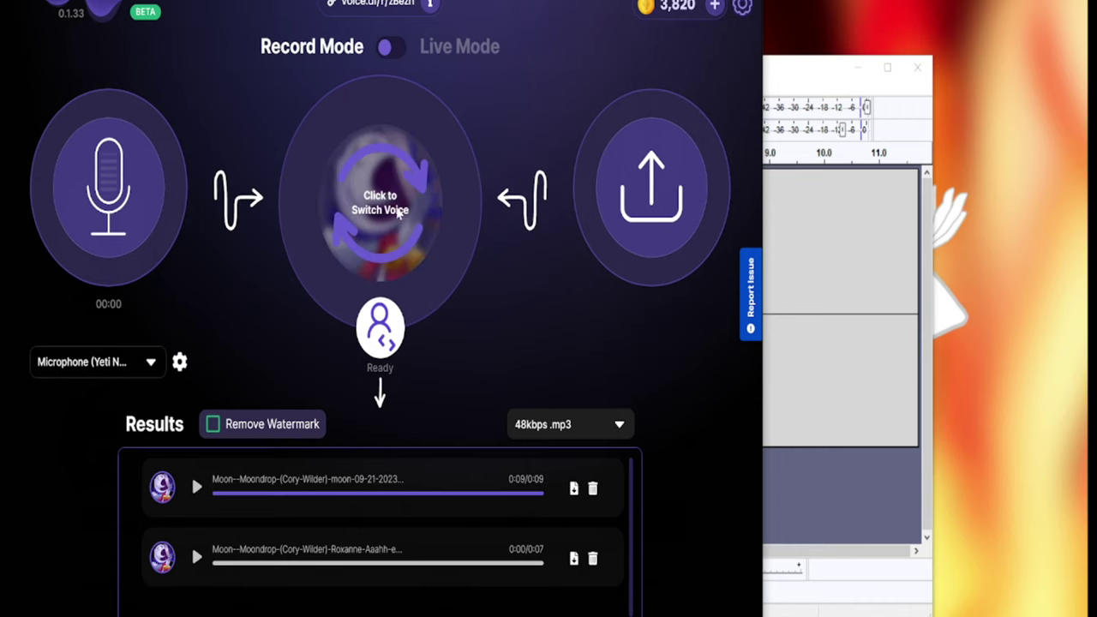
Step: Play the 7-second Roxanne clip in Audacity, then move its window to the right edge
click(840, 511)
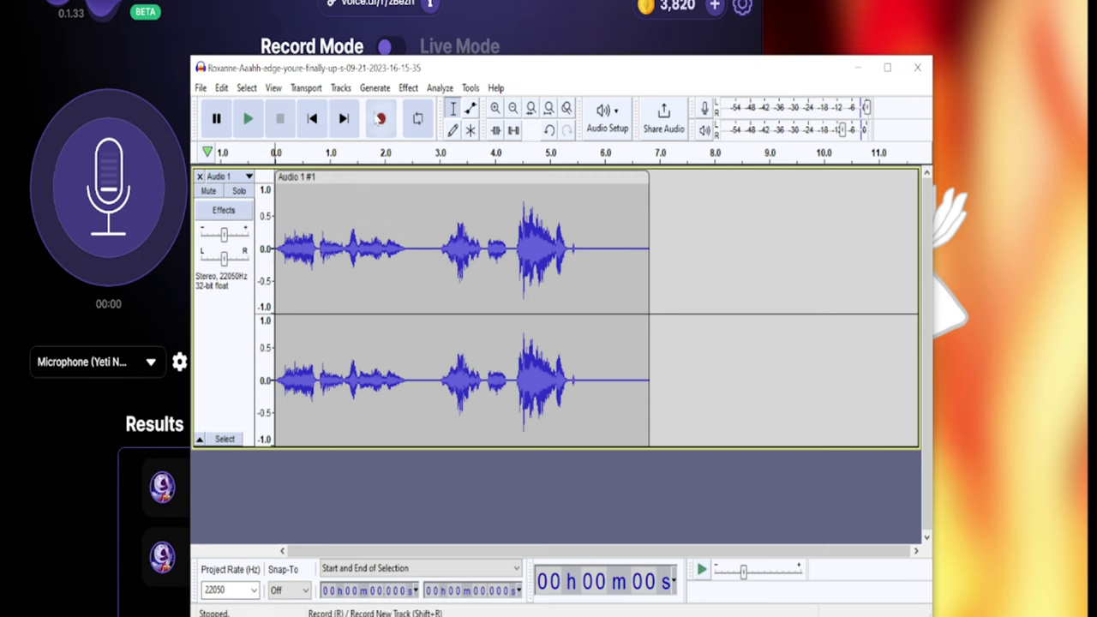
click(248, 120)
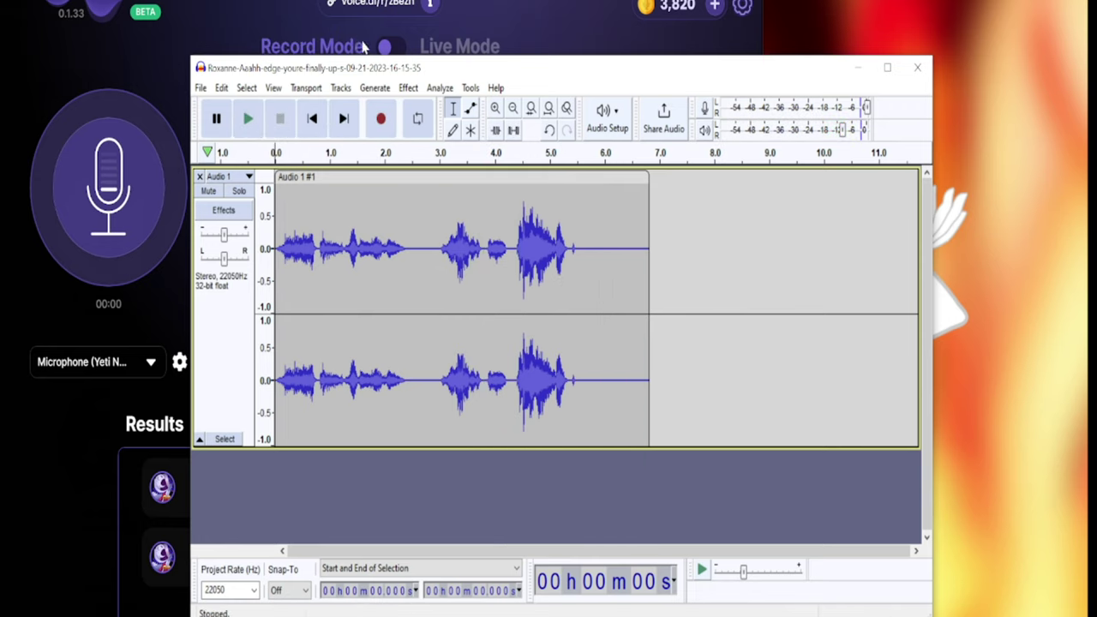
drag(426, 68, 844, 39)
Step: Upload the moon recording for Moon-voice conversion and play the 9-second moon-09-21-2023 result
click(583, 349)
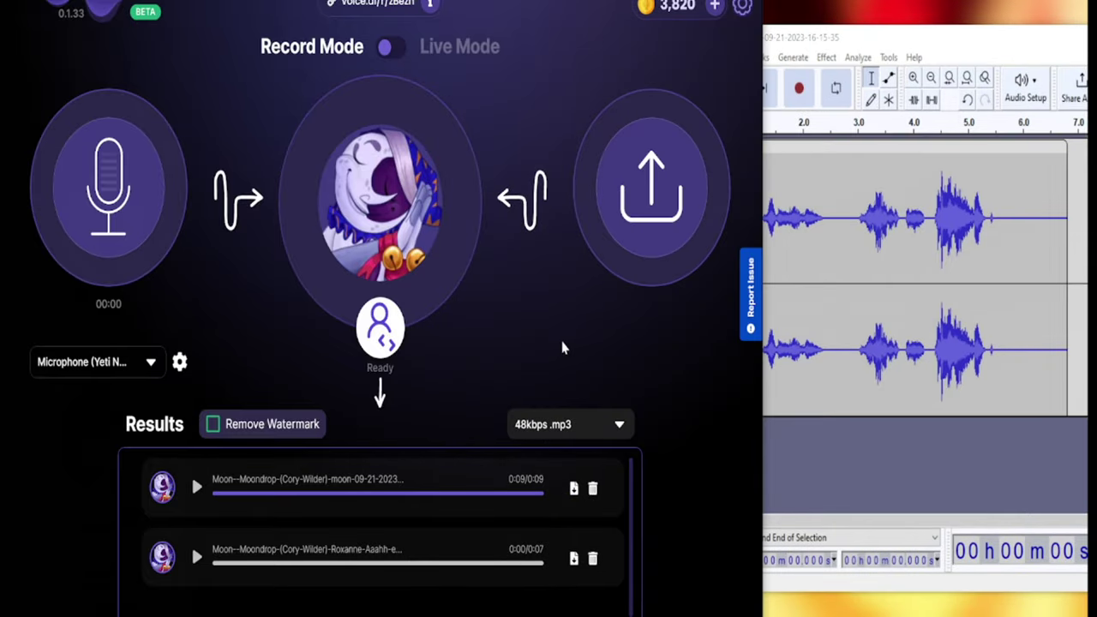
click(651, 179)
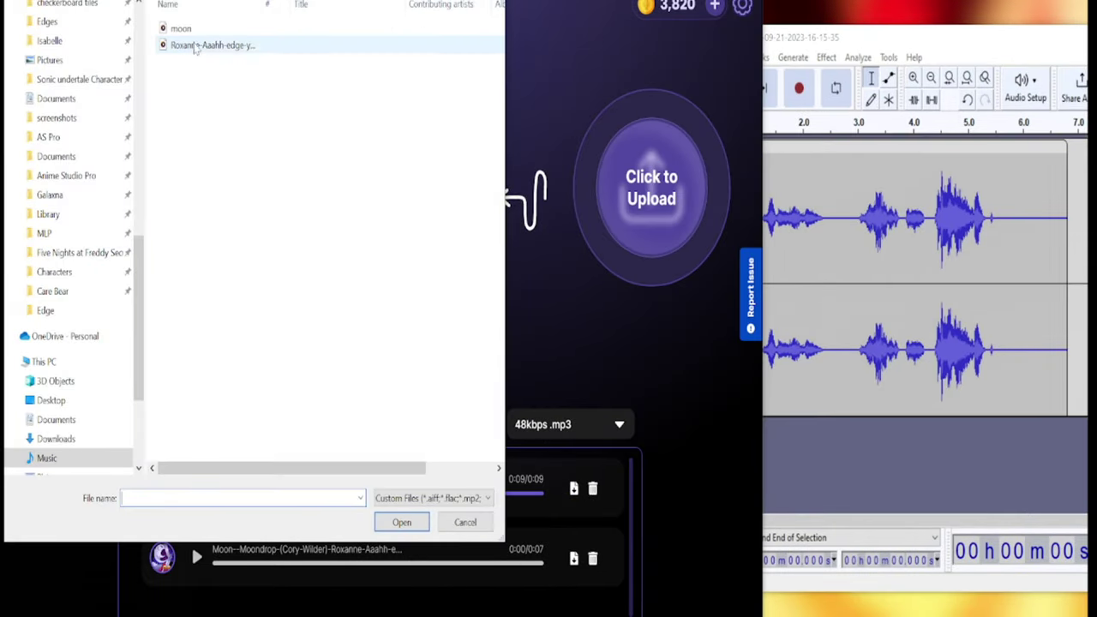
click(189, 31)
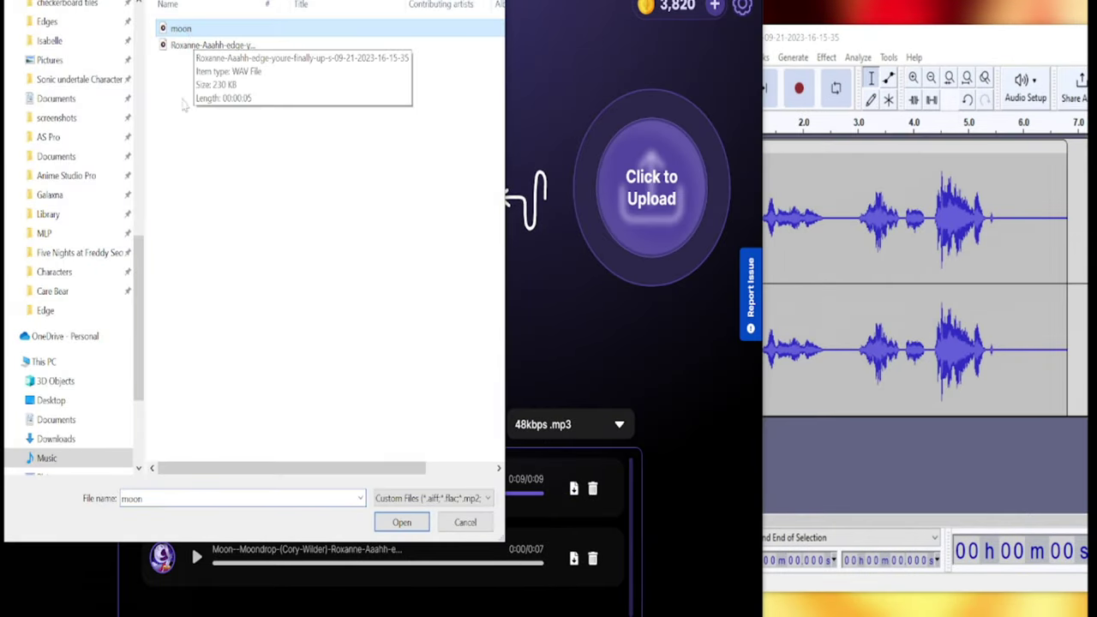
click(402, 522)
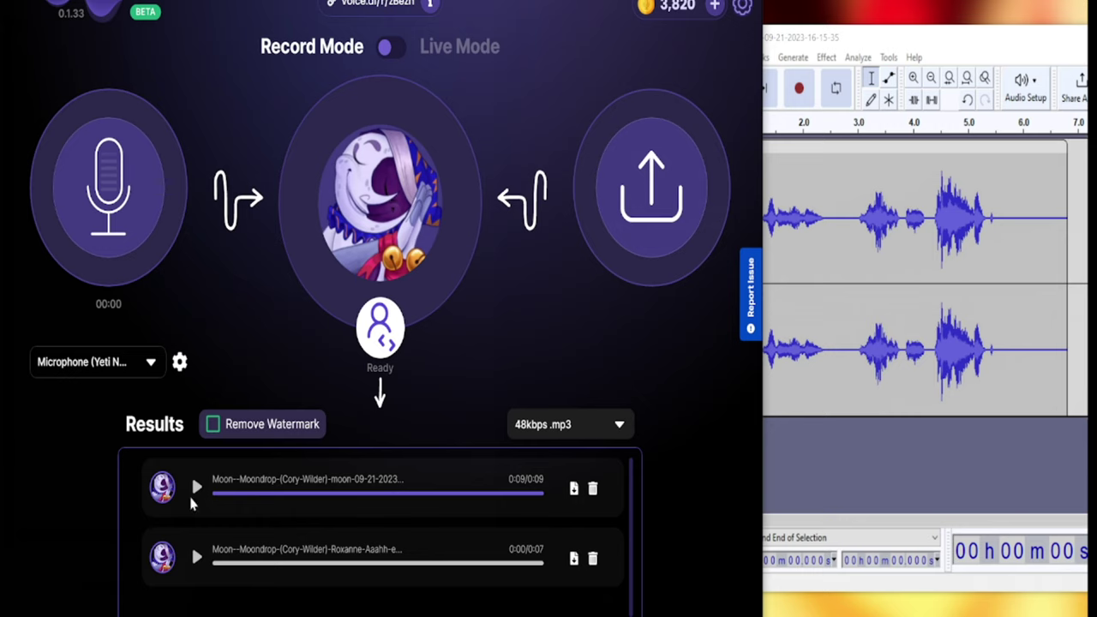
click(196, 488)
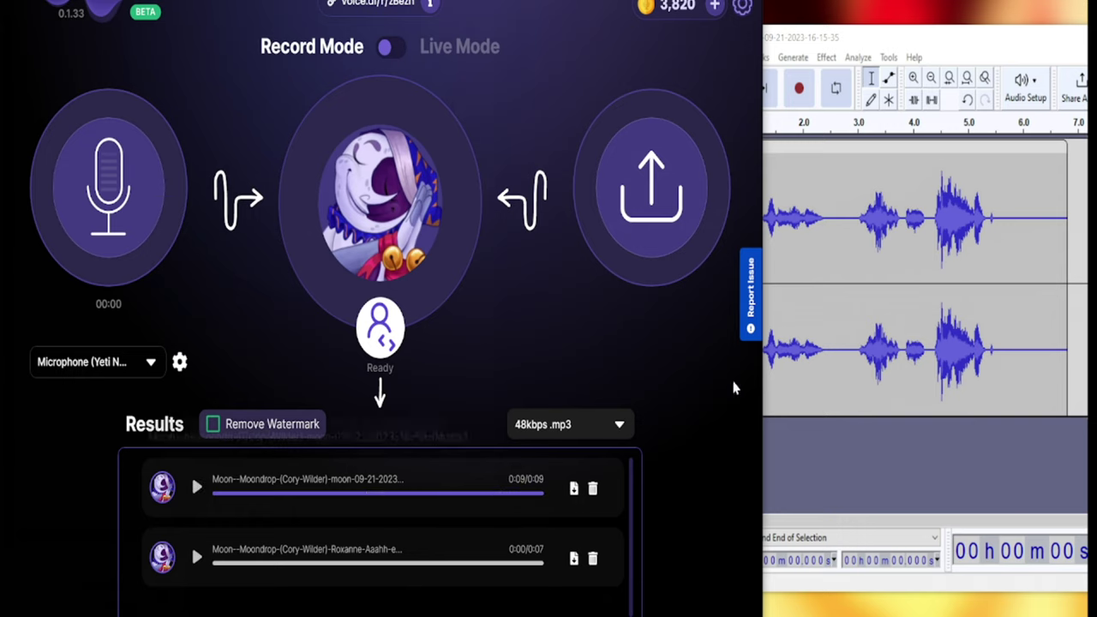
Step: Save the first Moon result as the MP3 'Naughty children must be punished'
click(574, 488)
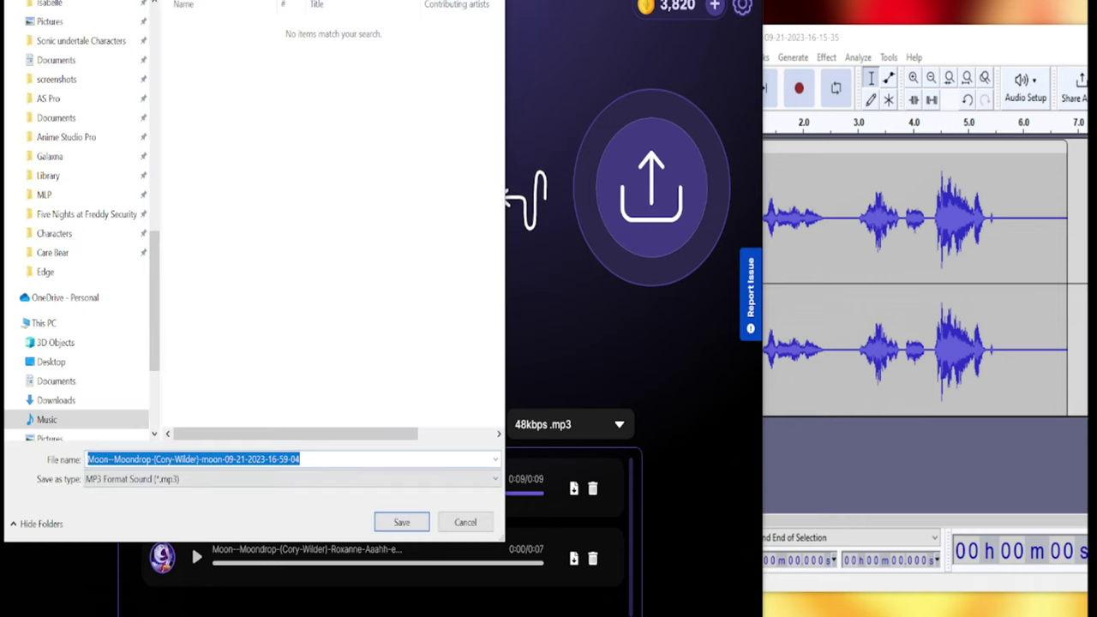
key(BackSpace)
key(ctrl+z)
text(Naughty children must be punished)
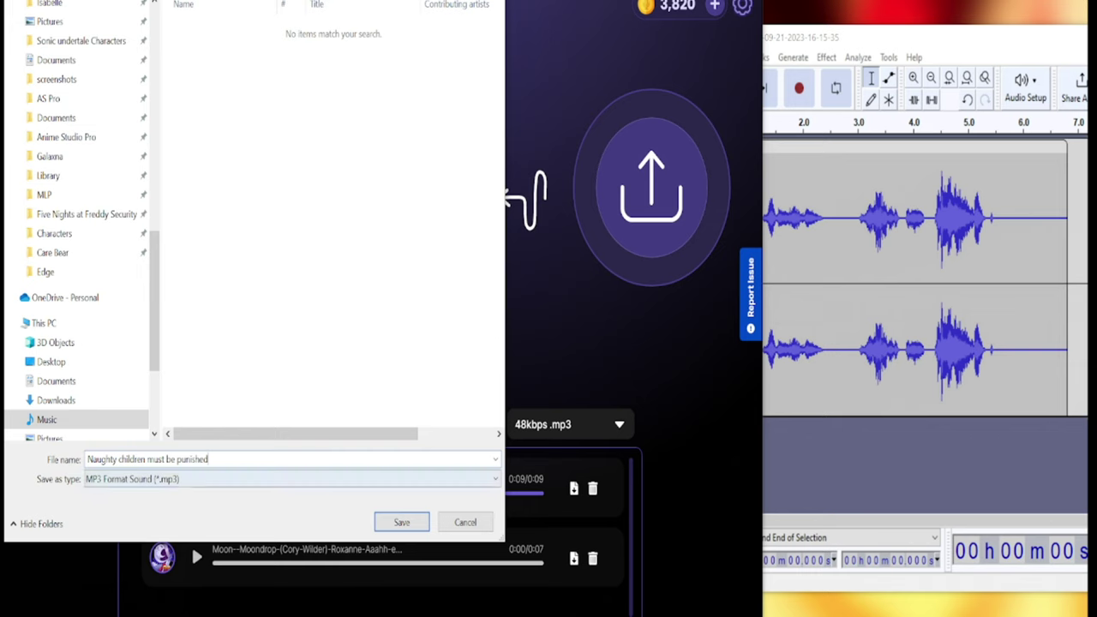
click(407, 527)
click(911, 435)
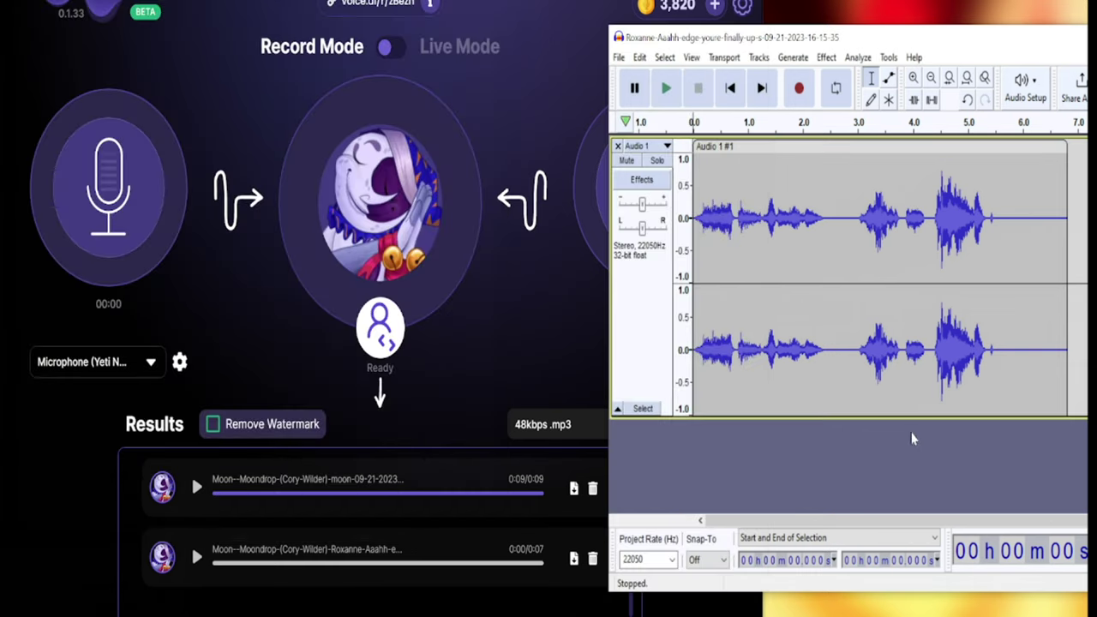
Step: Replace the Roxanne track with the 'Naughty children must be punished' MP3 dragged in from File Explorer
drag(848, 37, 547, 11)
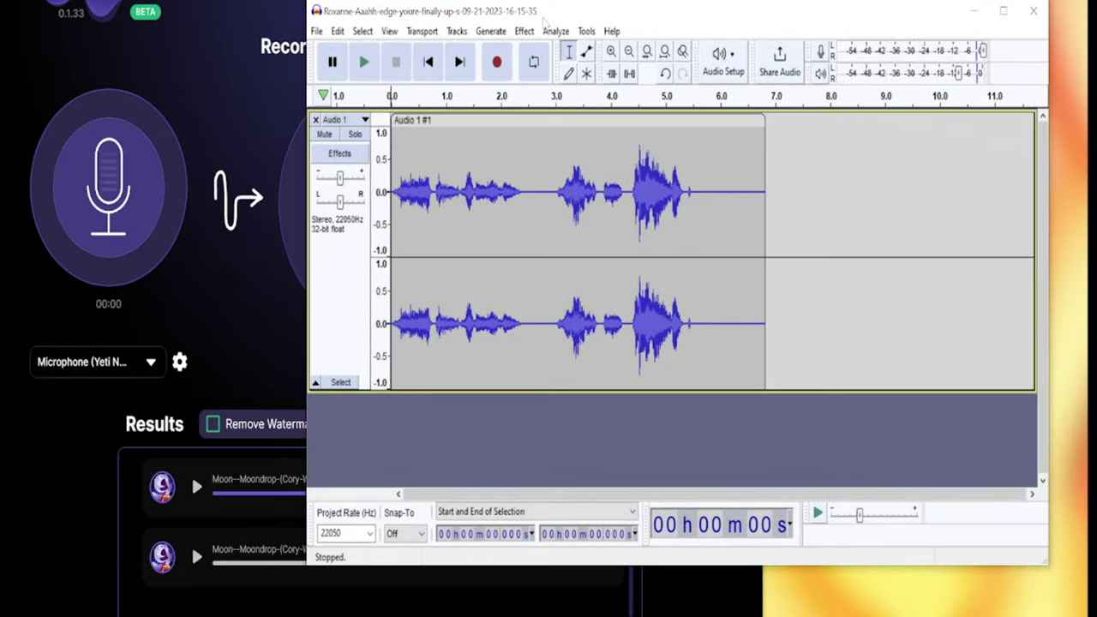
click(315, 120)
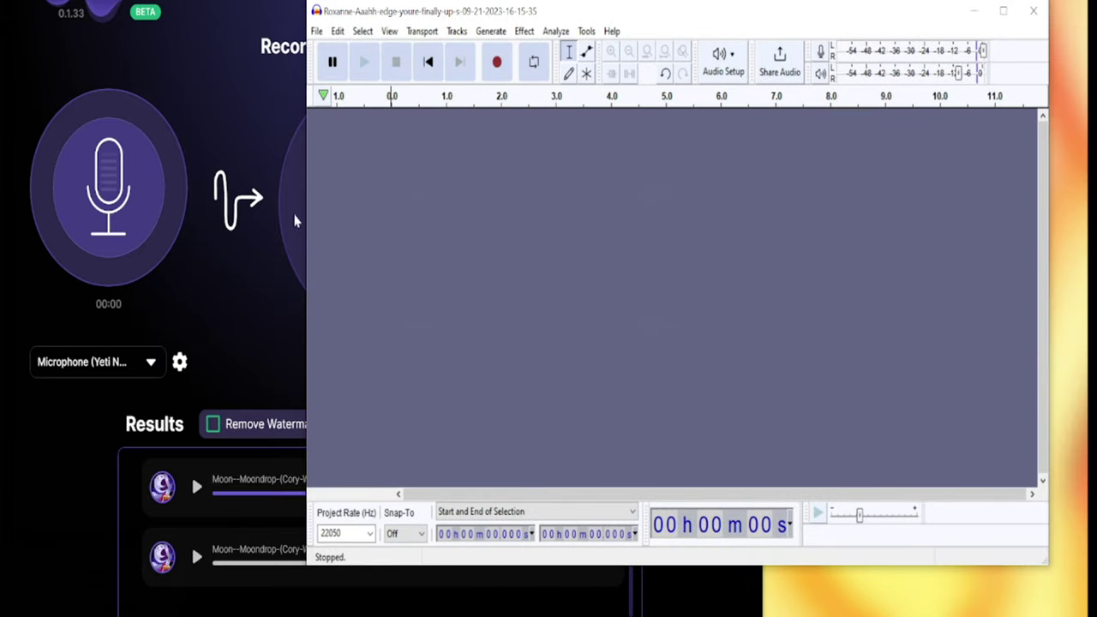
key(alt+Tab)
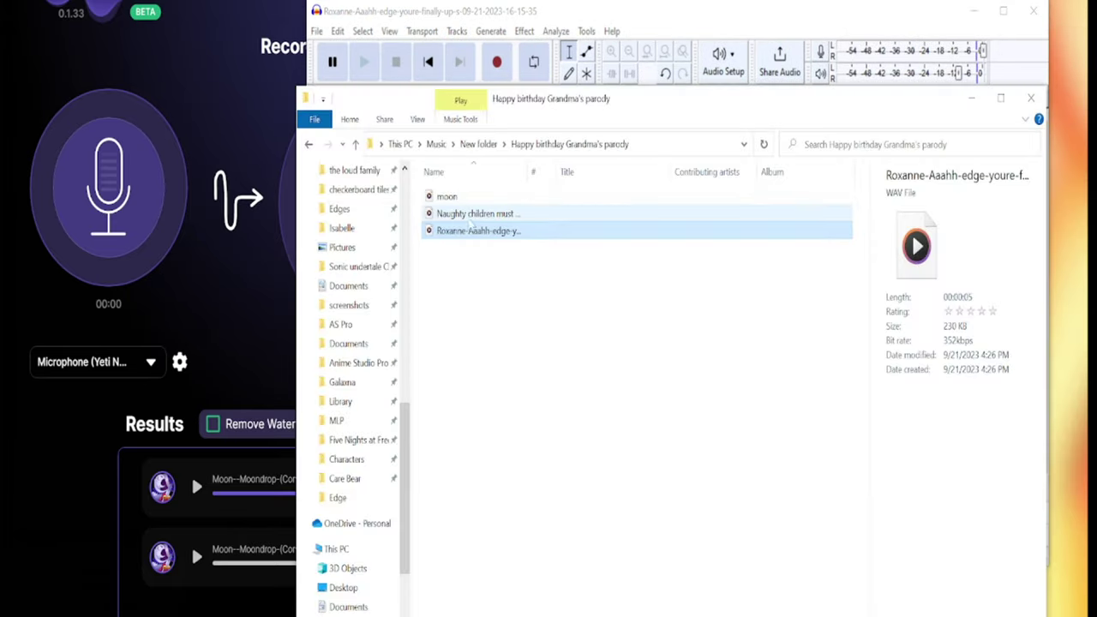
click(472, 215)
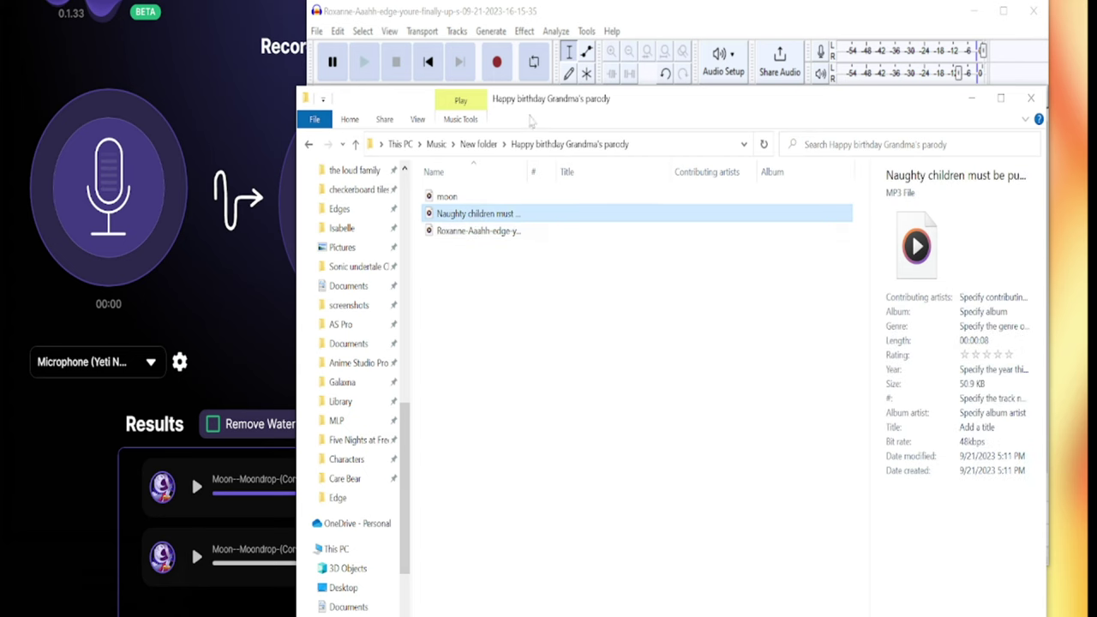
drag(608, 108, 679, 299)
drag(548, 397, 543, 218)
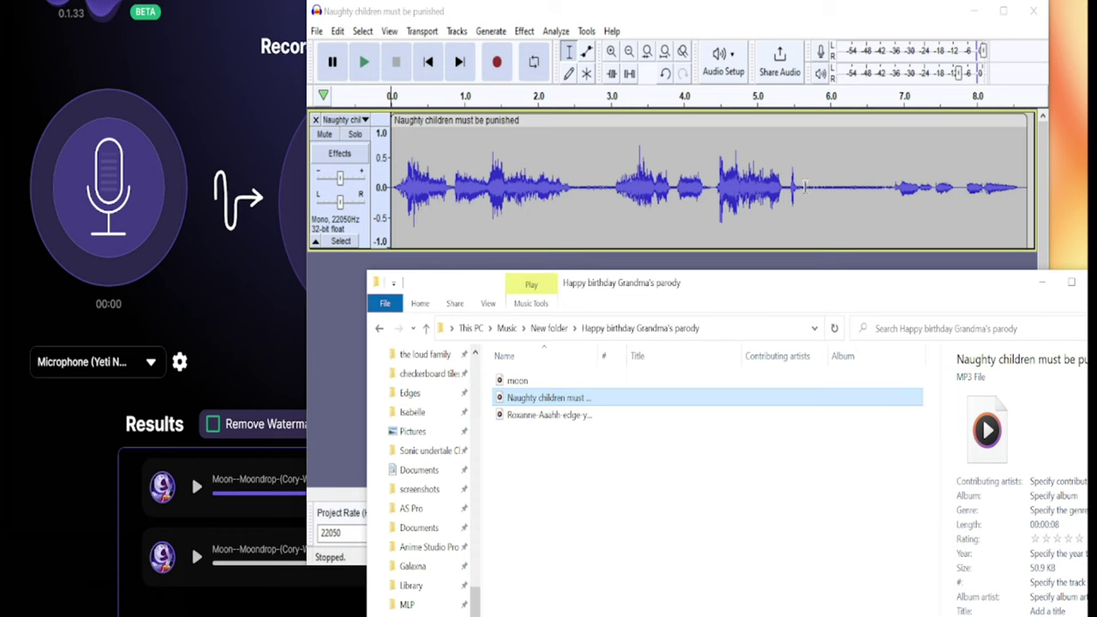
Step: Capture a noise profile from the quiet gap at about 5.6–6.8 s
drag(842, 180, 879, 181)
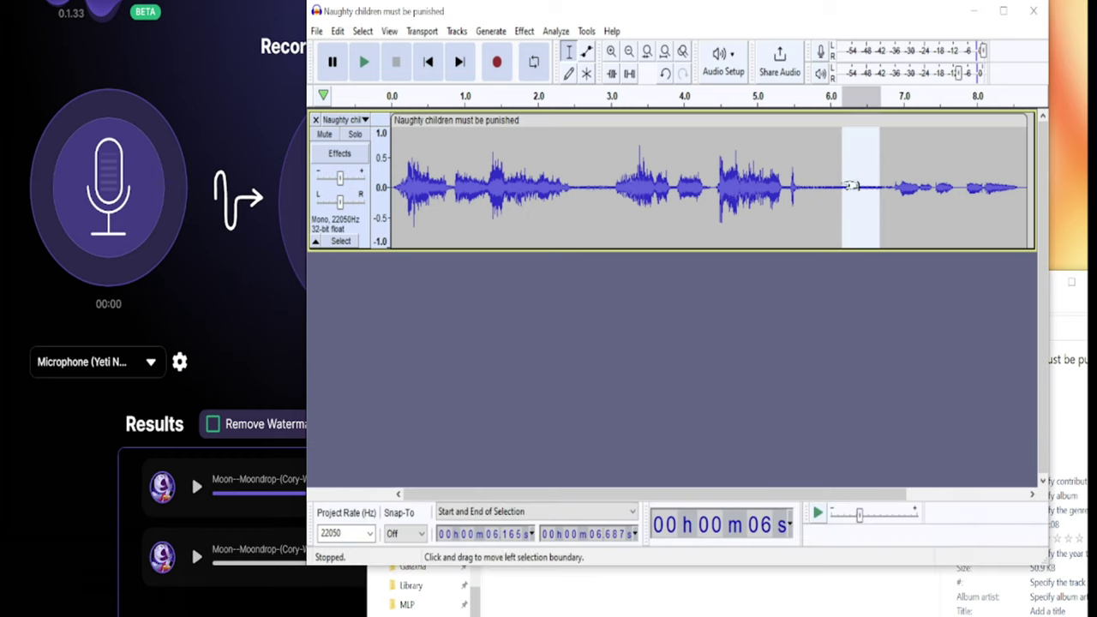
drag(799, 179, 887, 186)
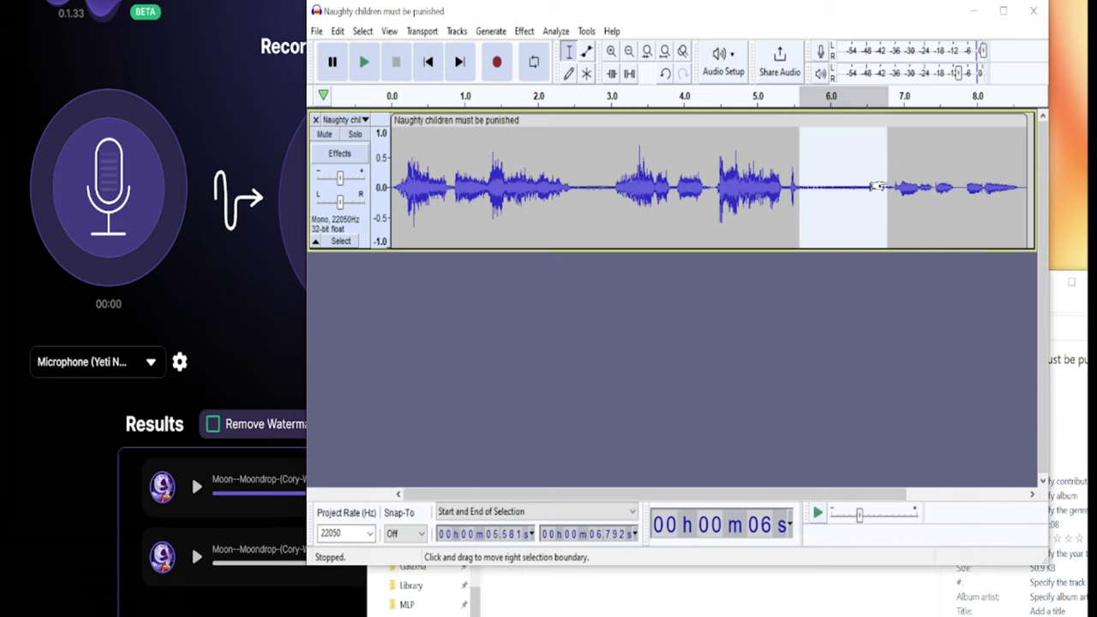
click(523, 31)
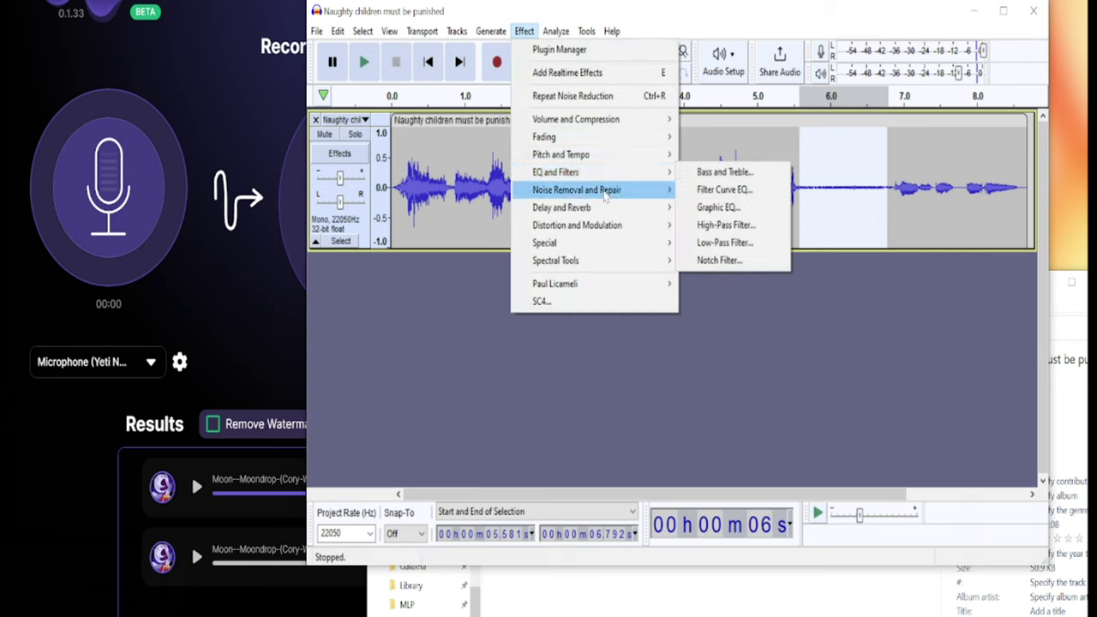
mouse_move(605, 196)
click(727, 242)
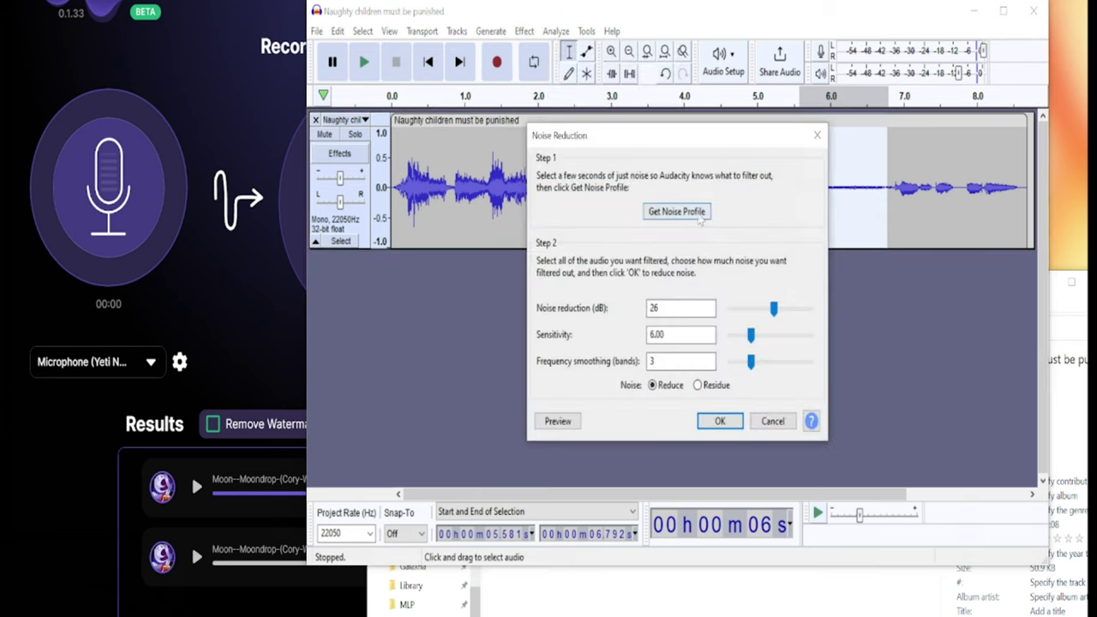
click(658, 213)
Step: Apply Noise Reduction to the whole Naughty children clip
click(370, 225)
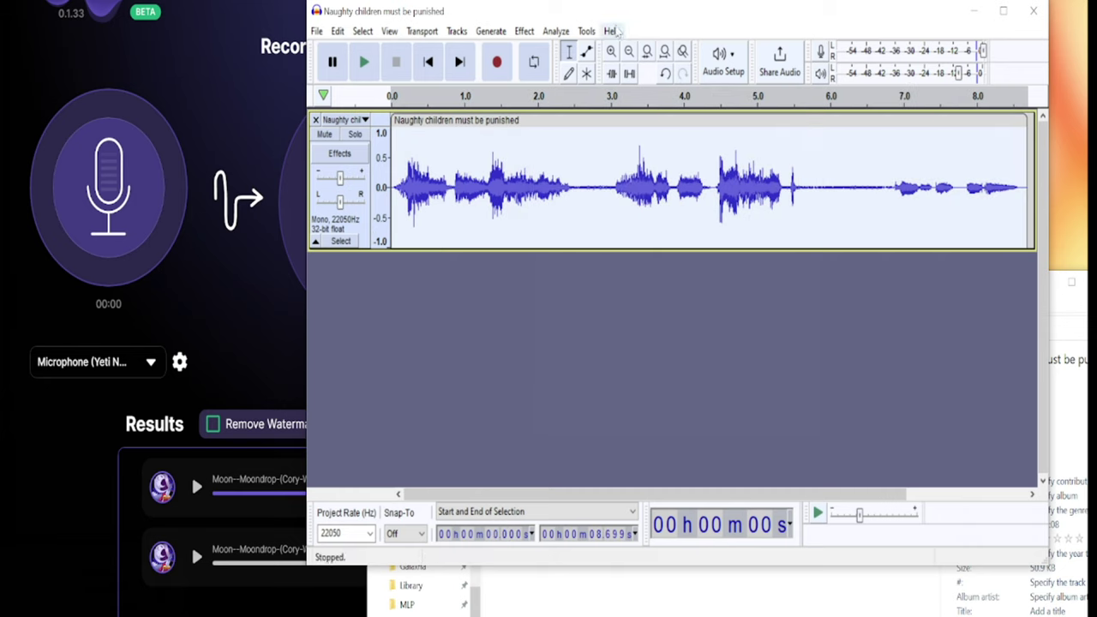
click(555, 31)
mouse_move(524, 30)
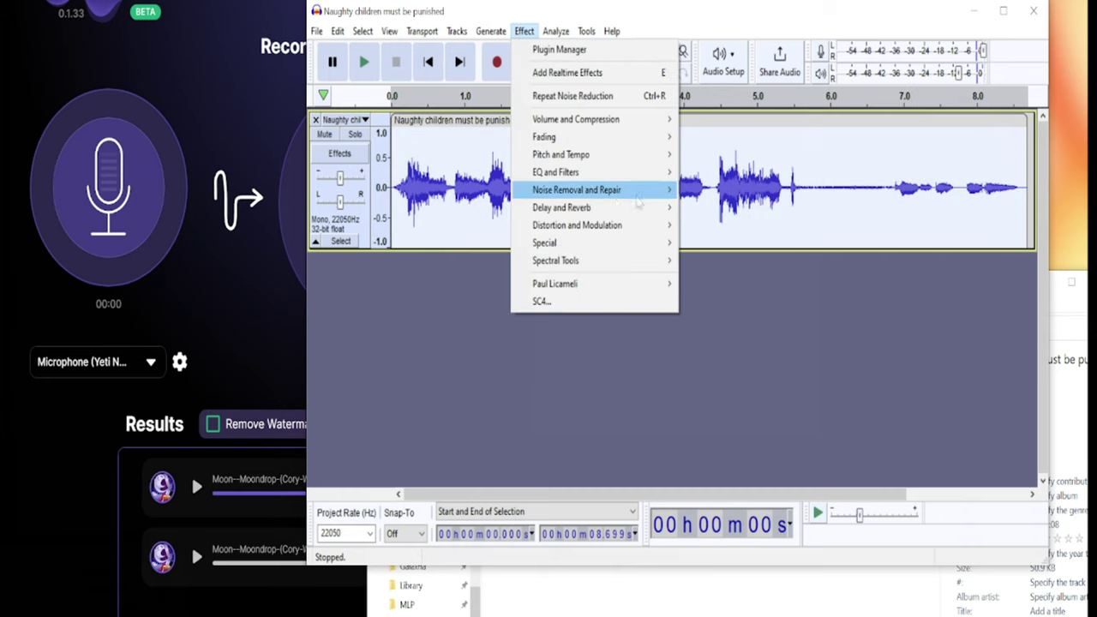
mouse_move(645, 194)
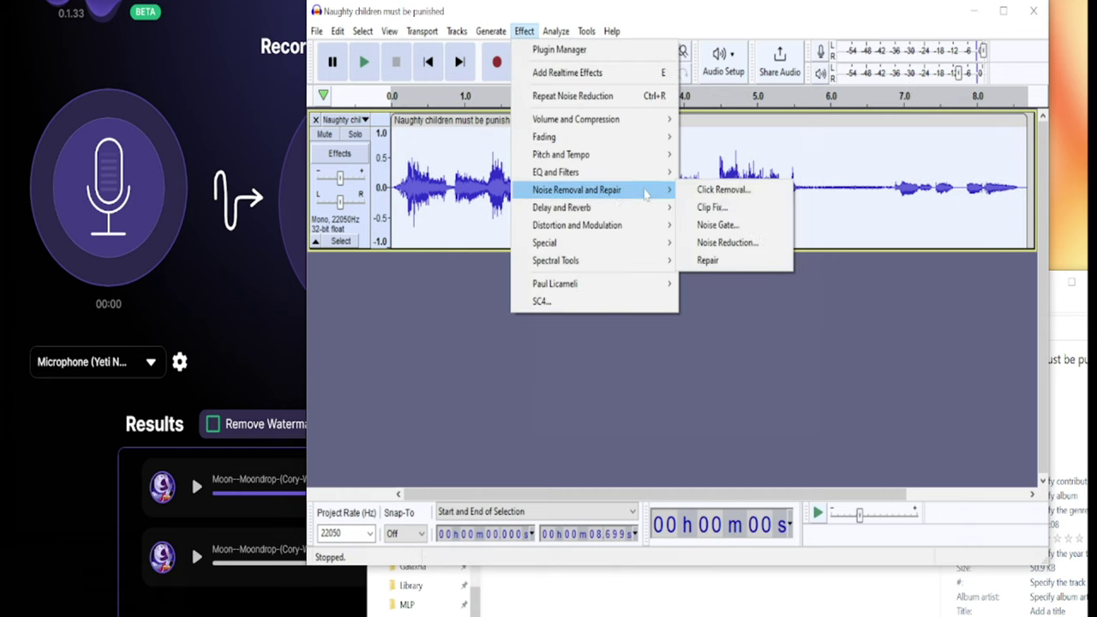
click(726, 243)
click(720, 421)
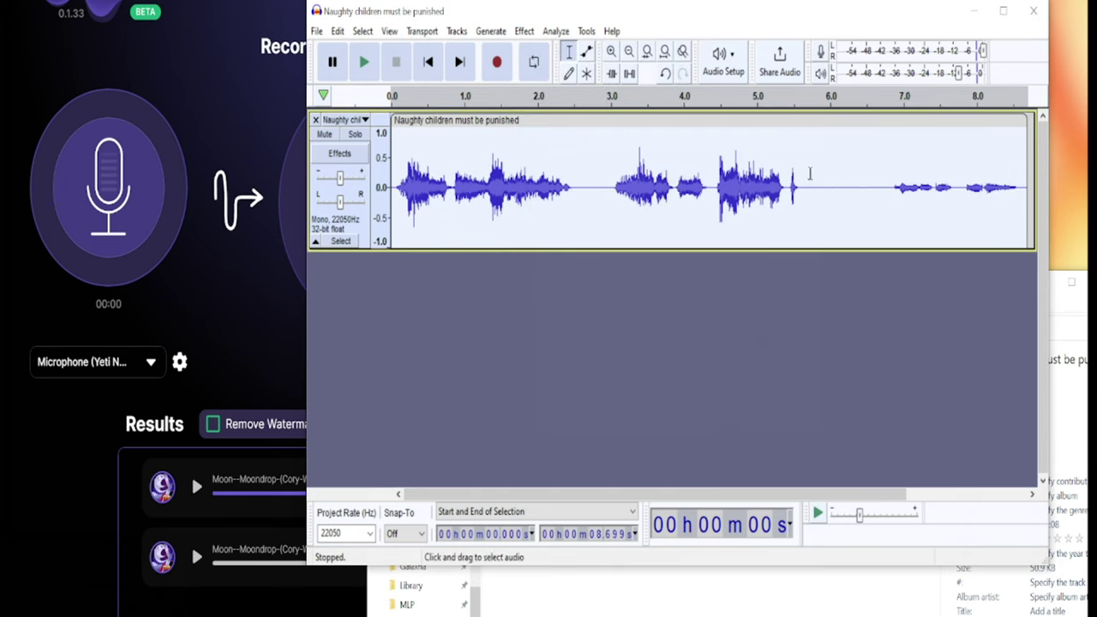
drag(810, 174, 845, 176)
Step: Play the clip, then delete everything from 6.304 s to the end
click(427, 61)
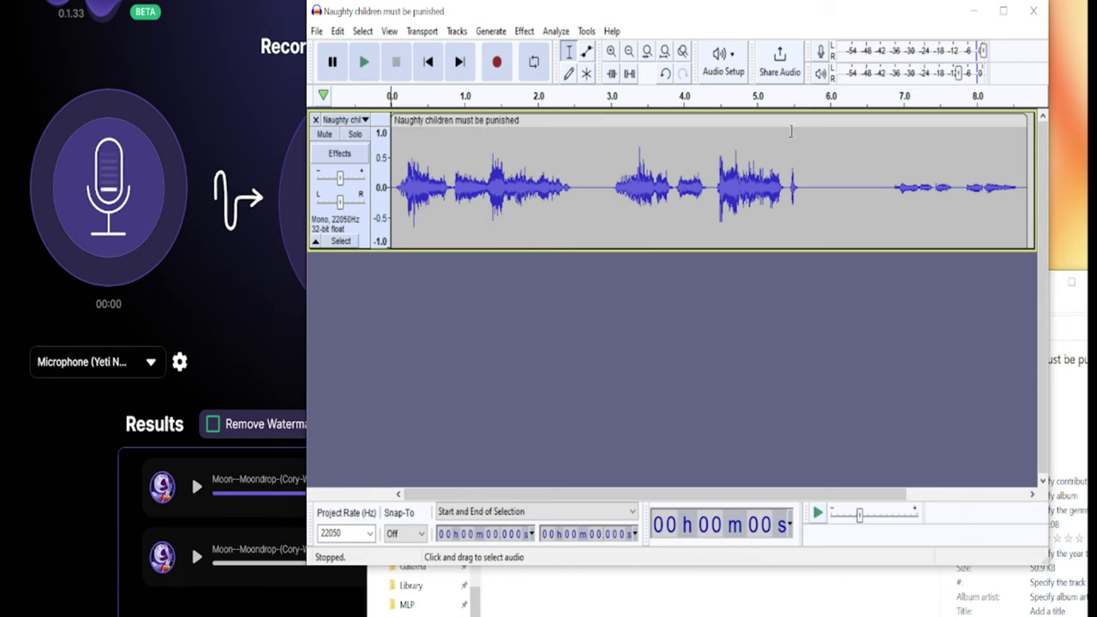
drag(879, 177, 1035, 179)
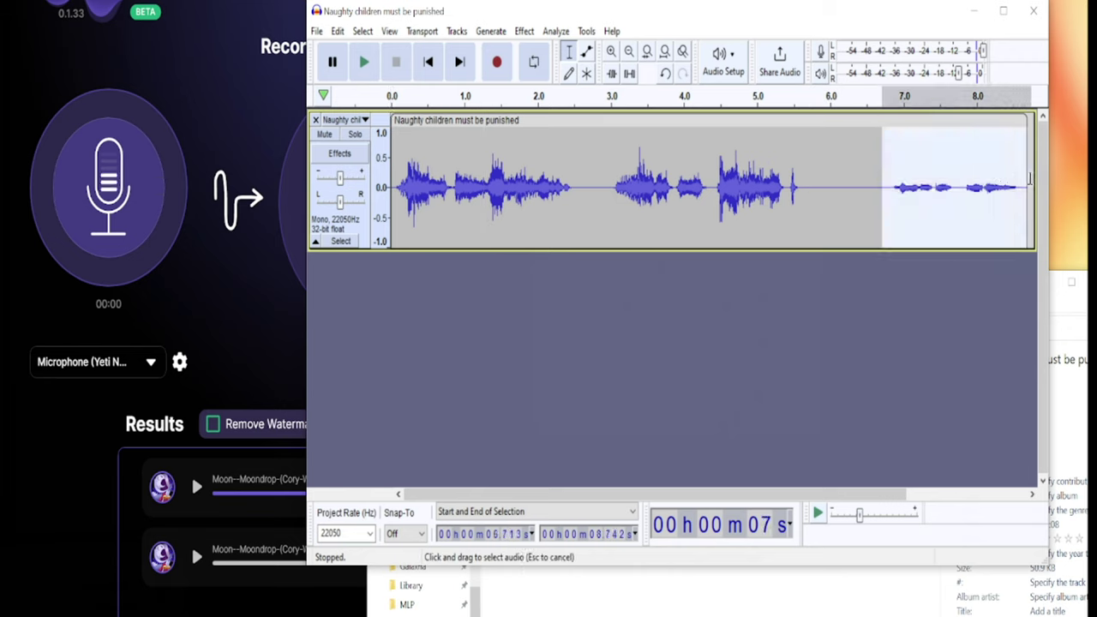
click(430, 63)
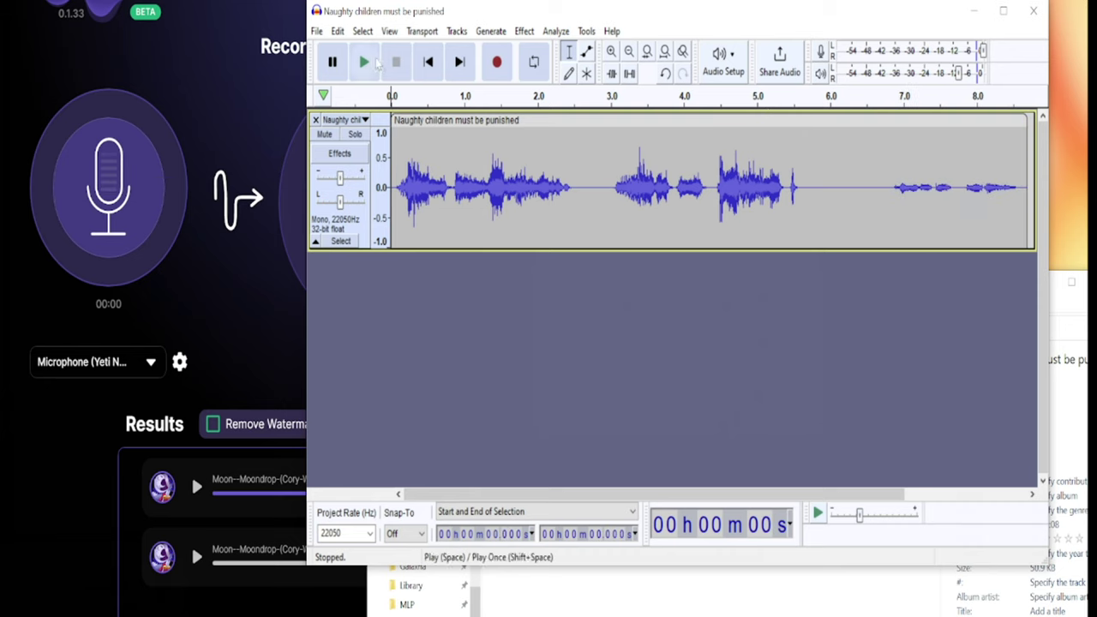
click(364, 61)
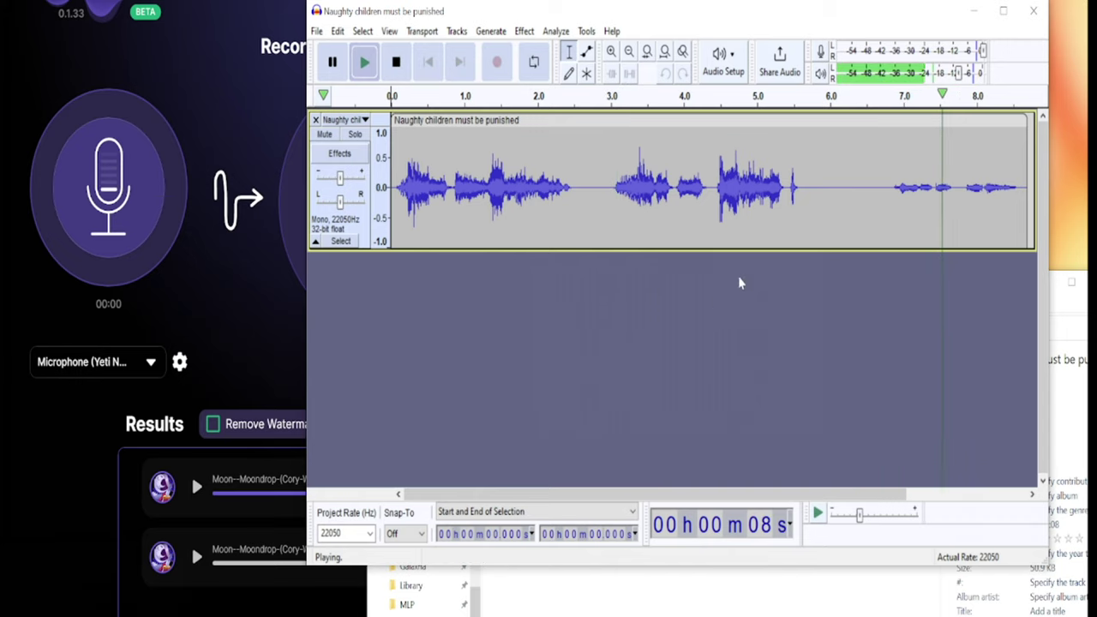
drag(853, 167, 1054, 167)
key(Delete)
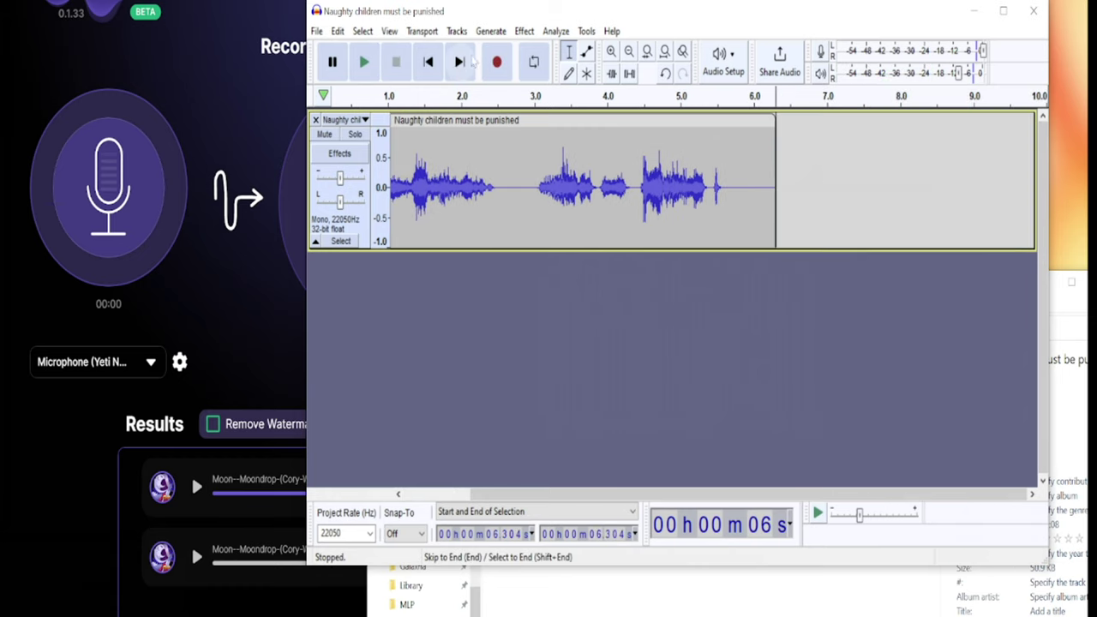
click(428, 61)
Step: Check the sentence in the text-to-speech window and move that window aside
key(alt+Tab)
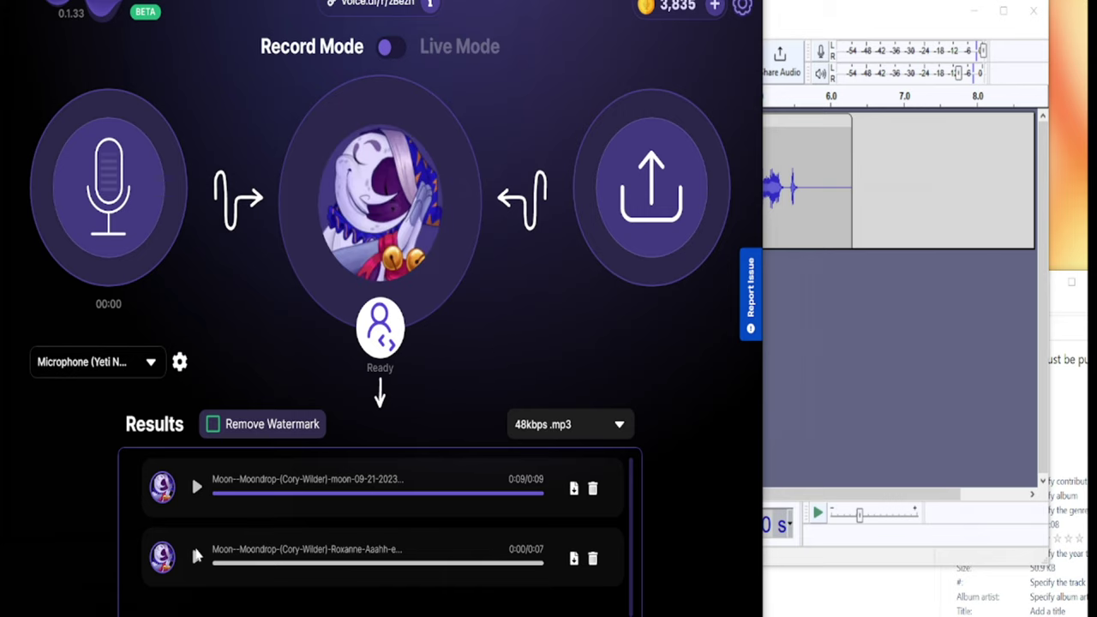
key(alt+Tab)
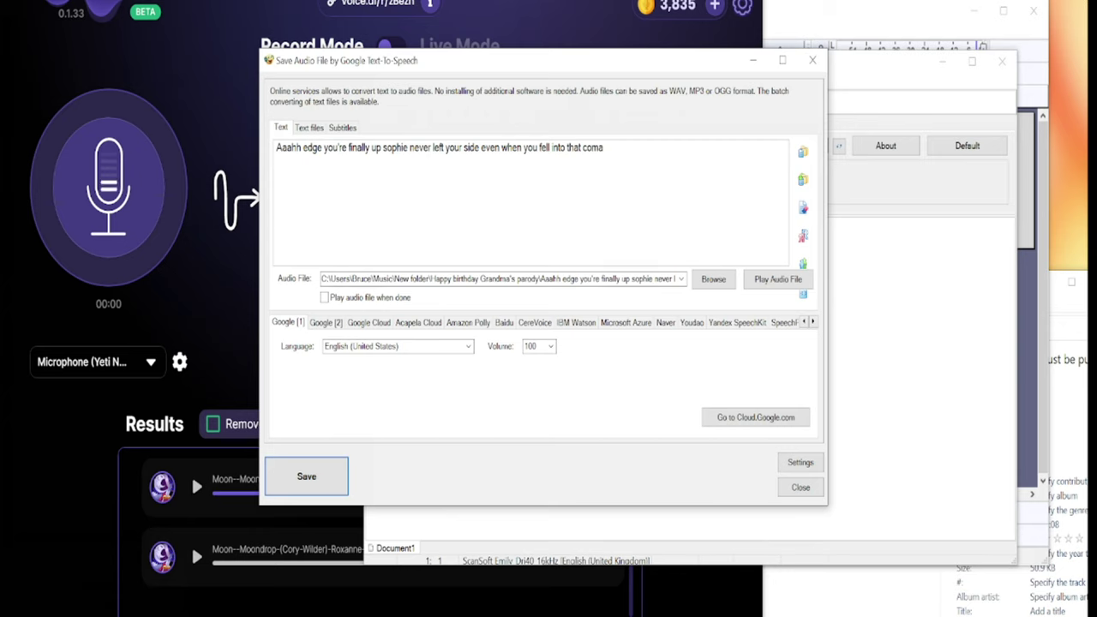
drag(301, 147, 276, 160)
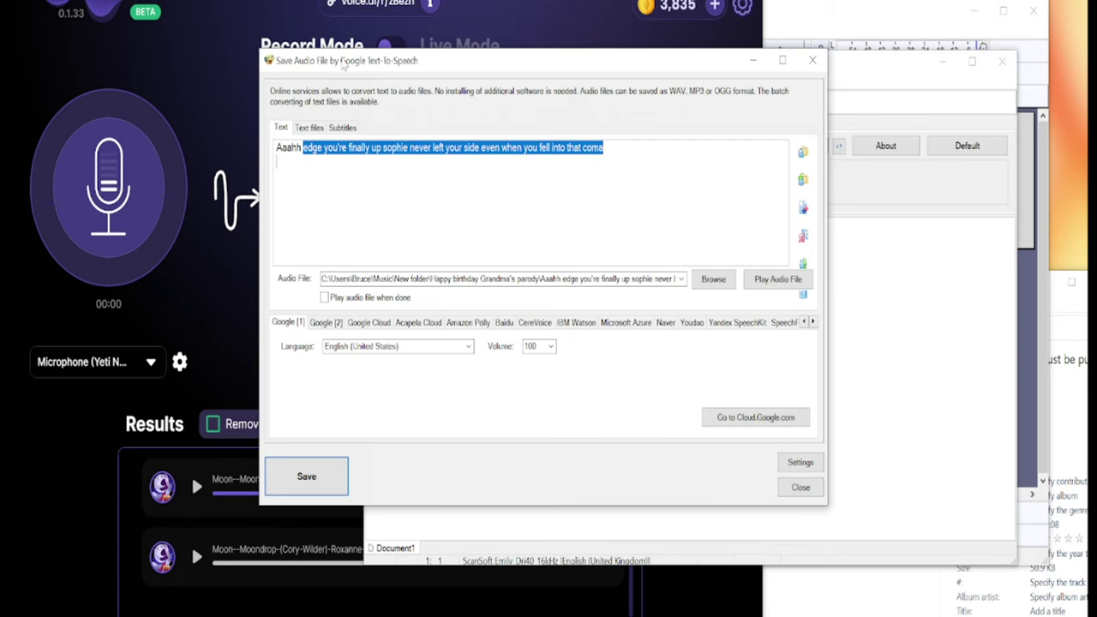
drag(313, 60, 618, 52)
click(418, 401)
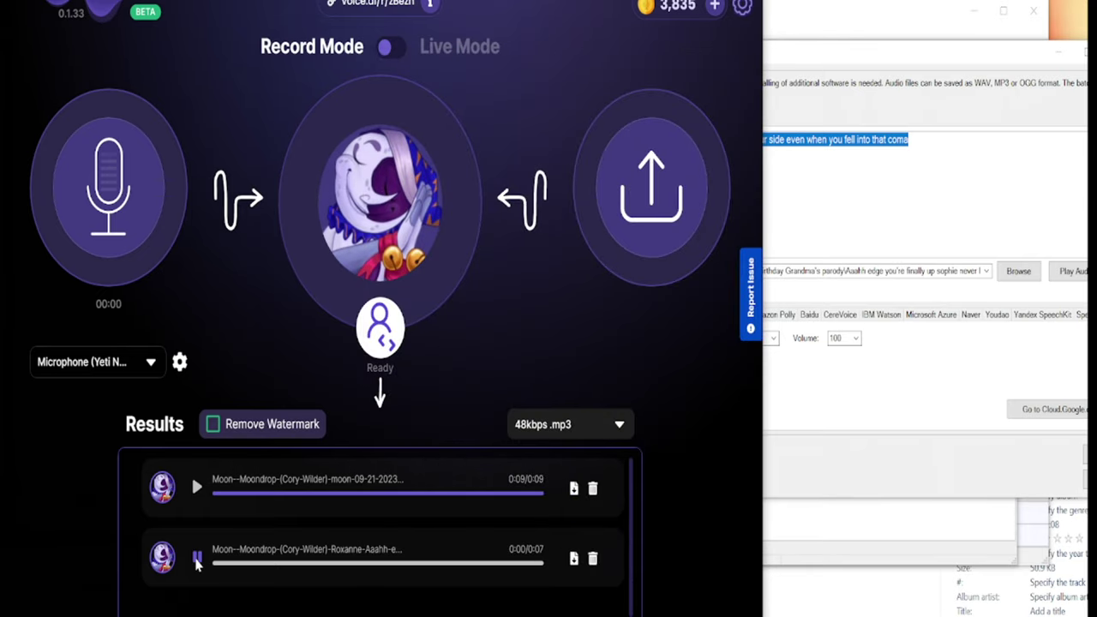
Step: Play the Roxanne-converted and first Moon results, then bring Audacity's trimmed clip forward
click(196, 559)
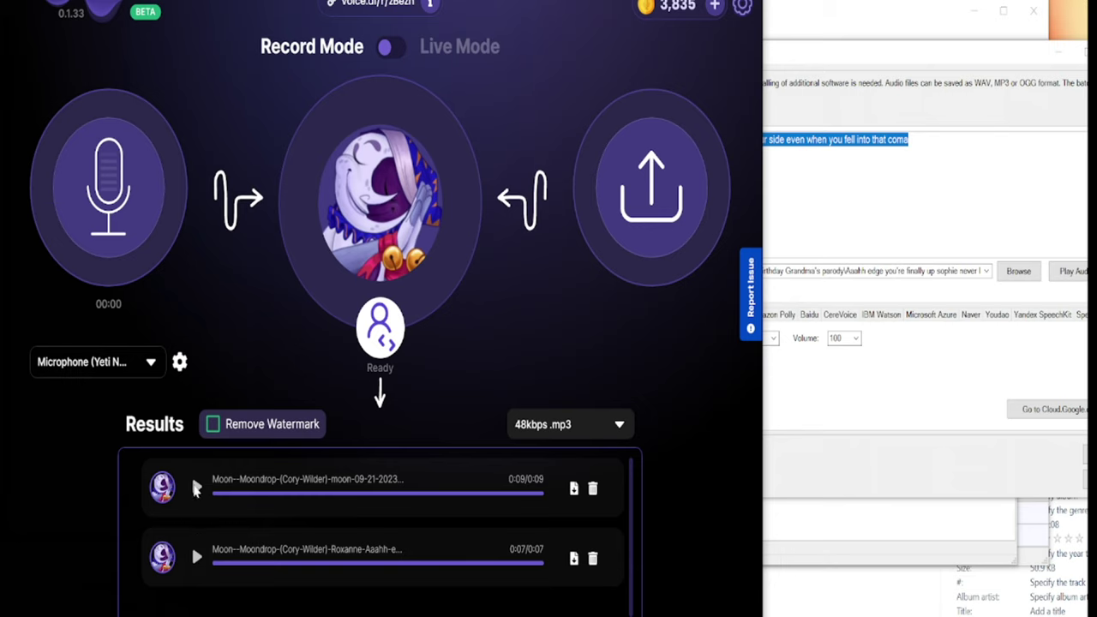
click(196, 488)
click(1017, 505)
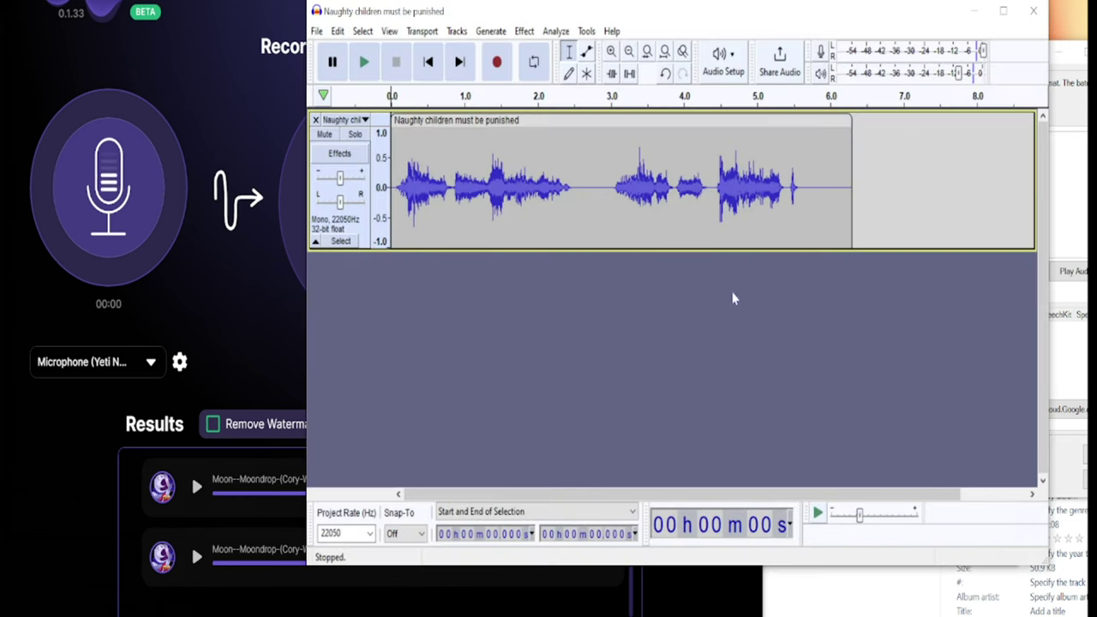
click(363, 62)
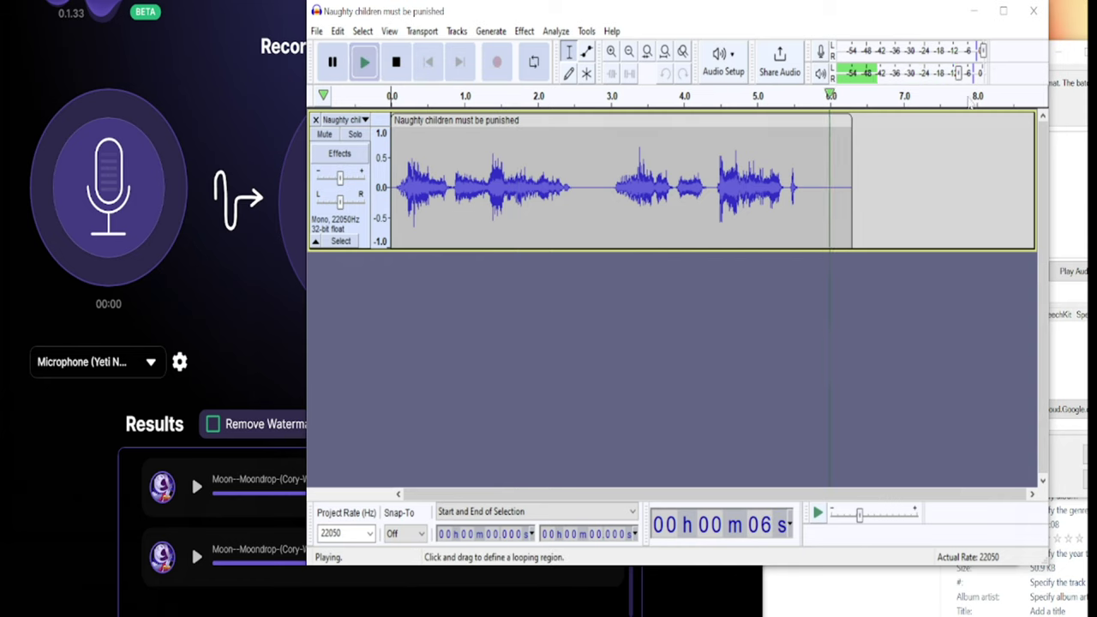
drag(873, 176, 962, 174)
drag(831, 176, 996, 176)
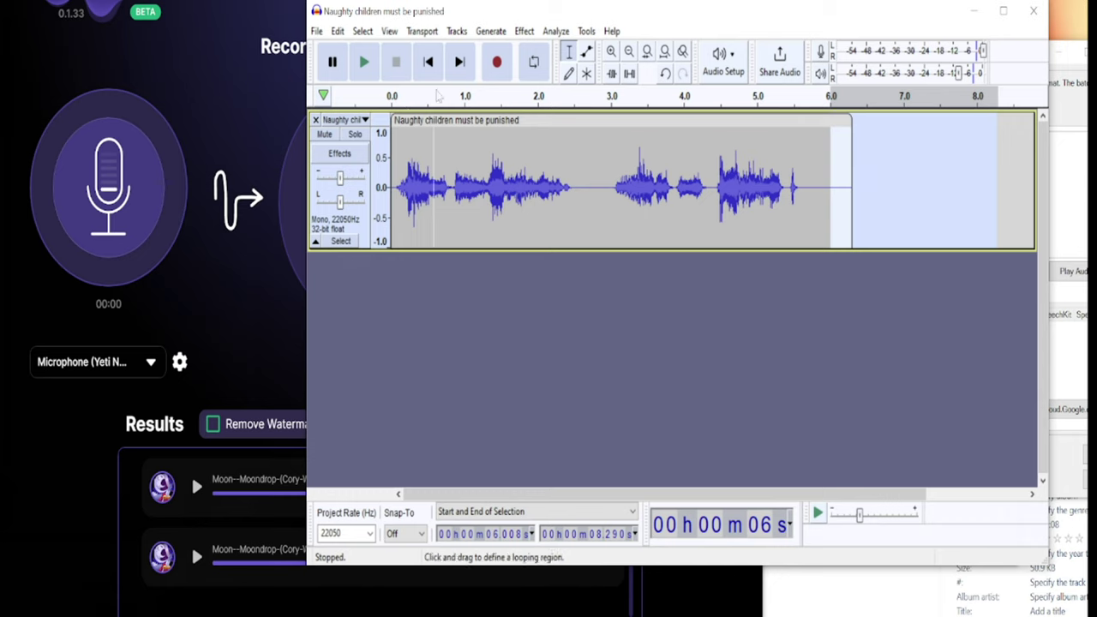
click(428, 63)
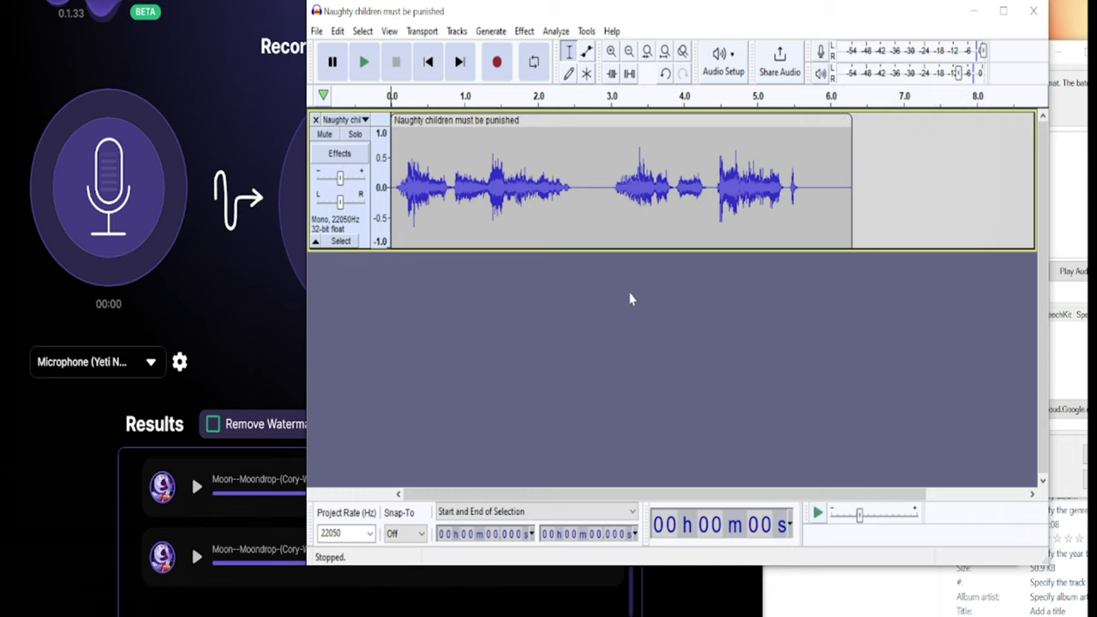
drag(738, 24, 807, 75)
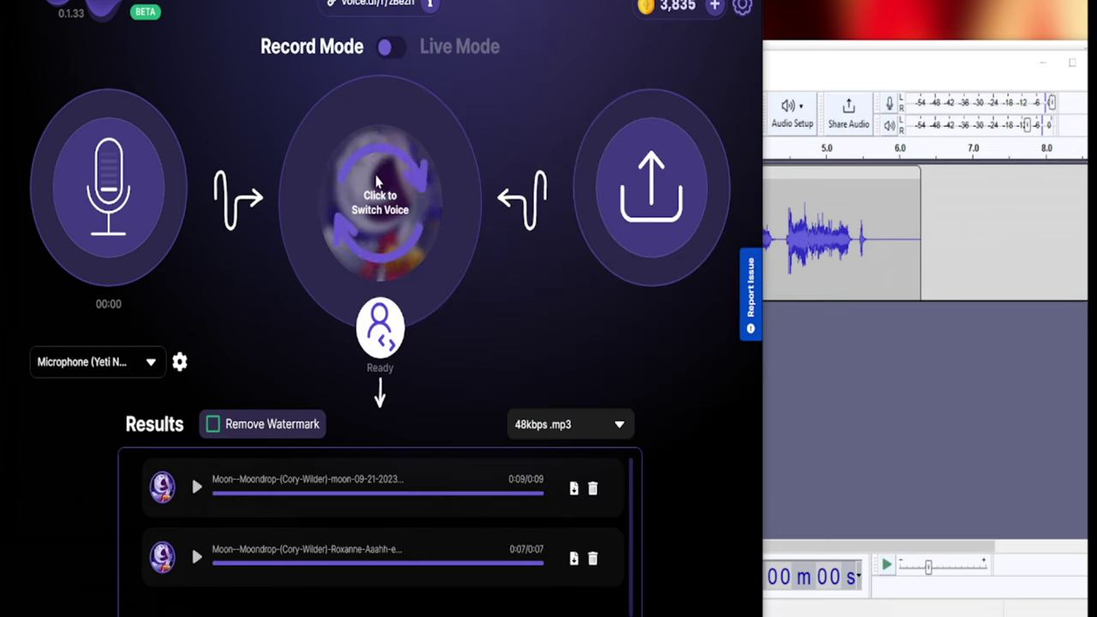
Step: Browse the Trained voices in the voice browser, then return to Record Mode with Moon still selected
click(418, 229)
click(109, 65)
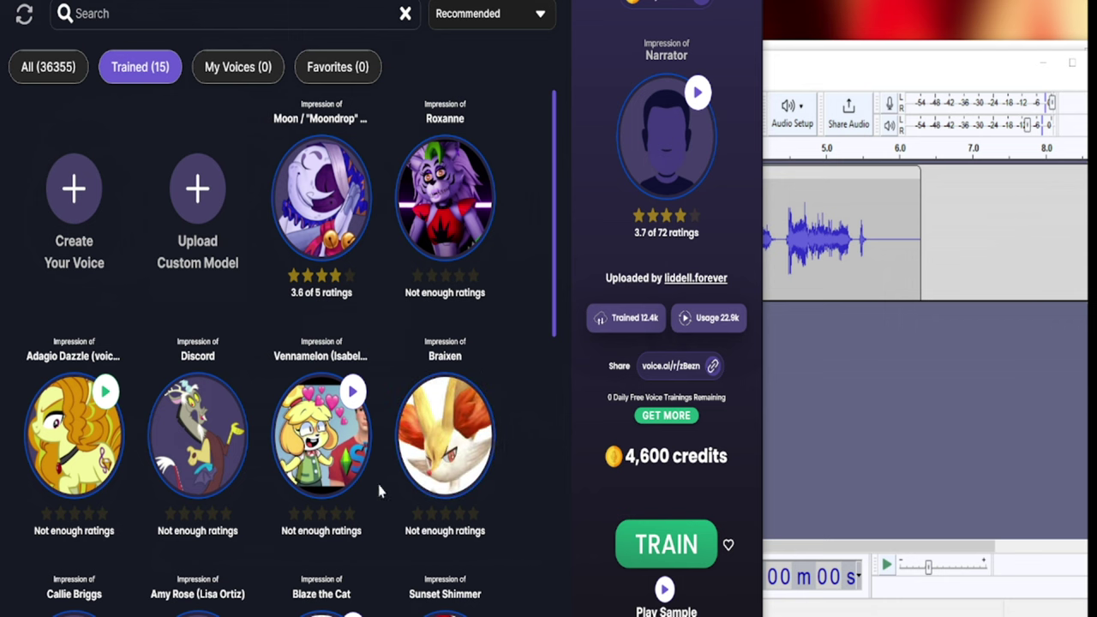
scroll(330, 460, down, 1)
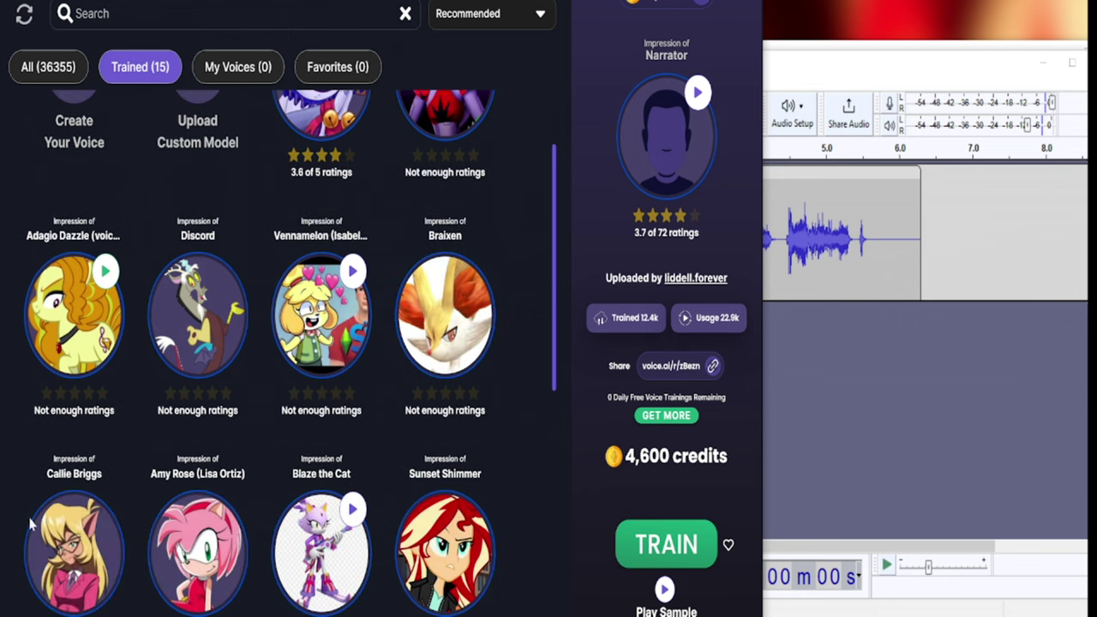
scroll(534, 497, up, 1)
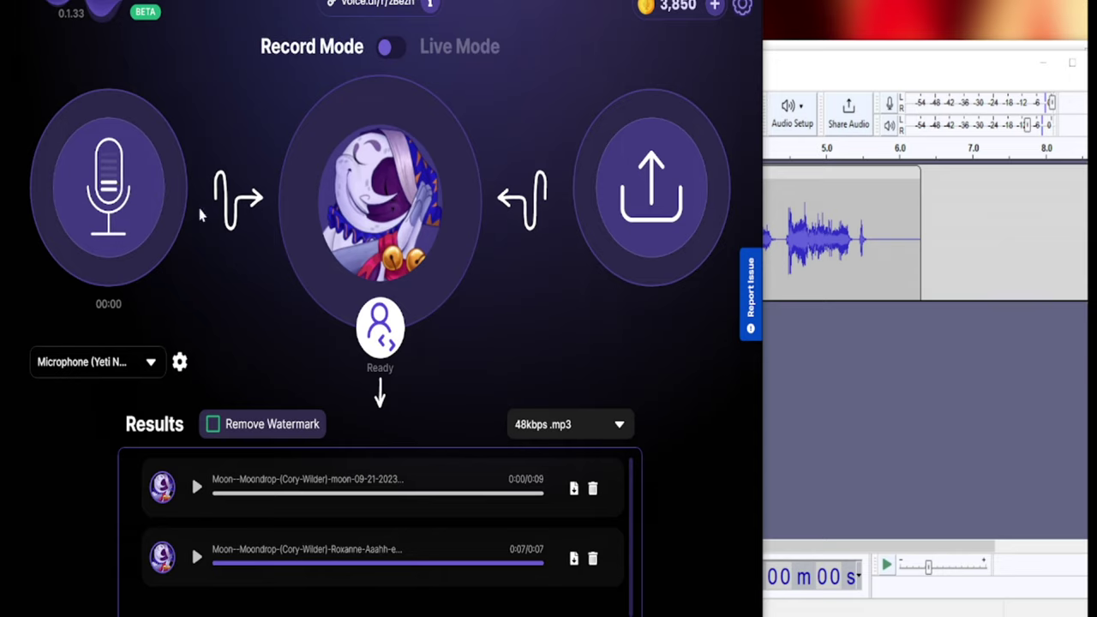
Step: Record your own voice and convert it into a new 8-second Moon-voice result
click(108, 174)
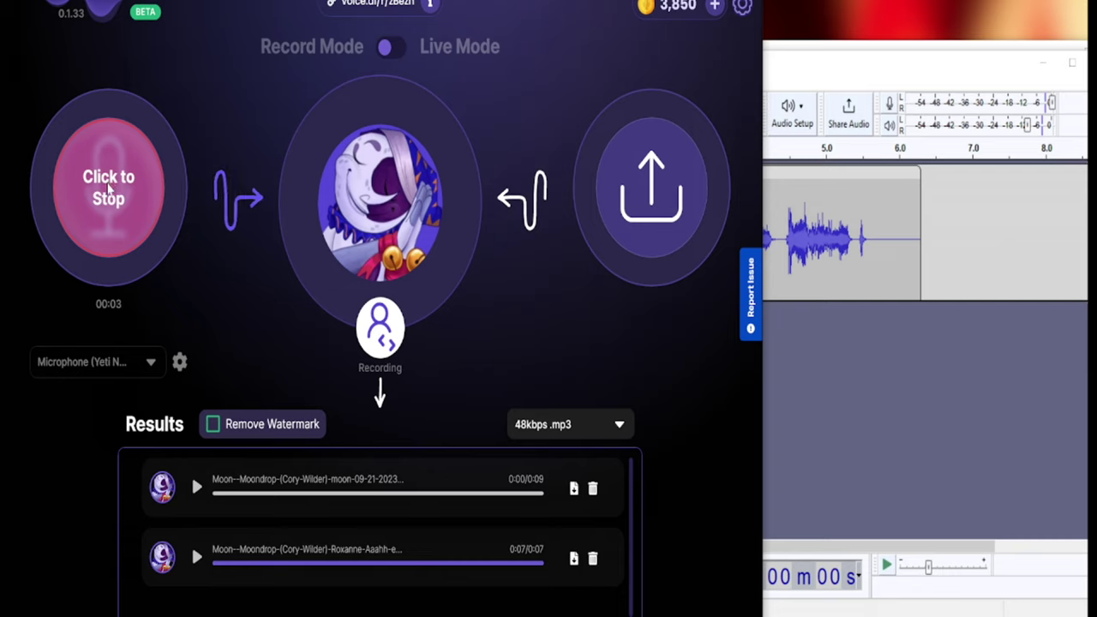
click(108, 188)
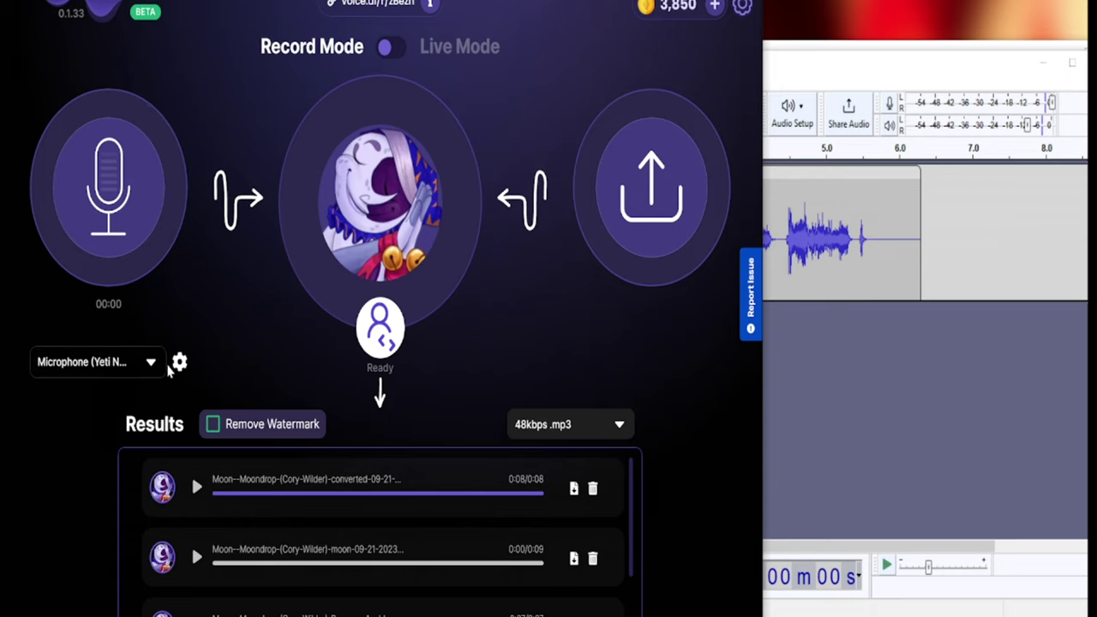
Step: Keep Yeti Nano as the microphone, switch Voice.ai to Live Mode, then bring Audacity forward
click(157, 361)
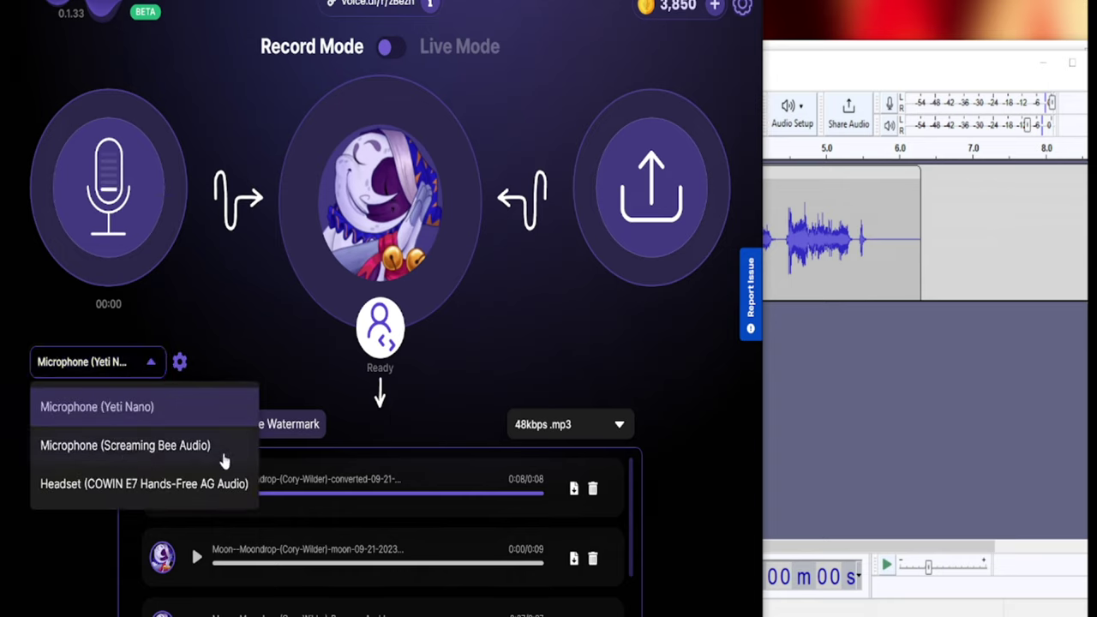
click(228, 330)
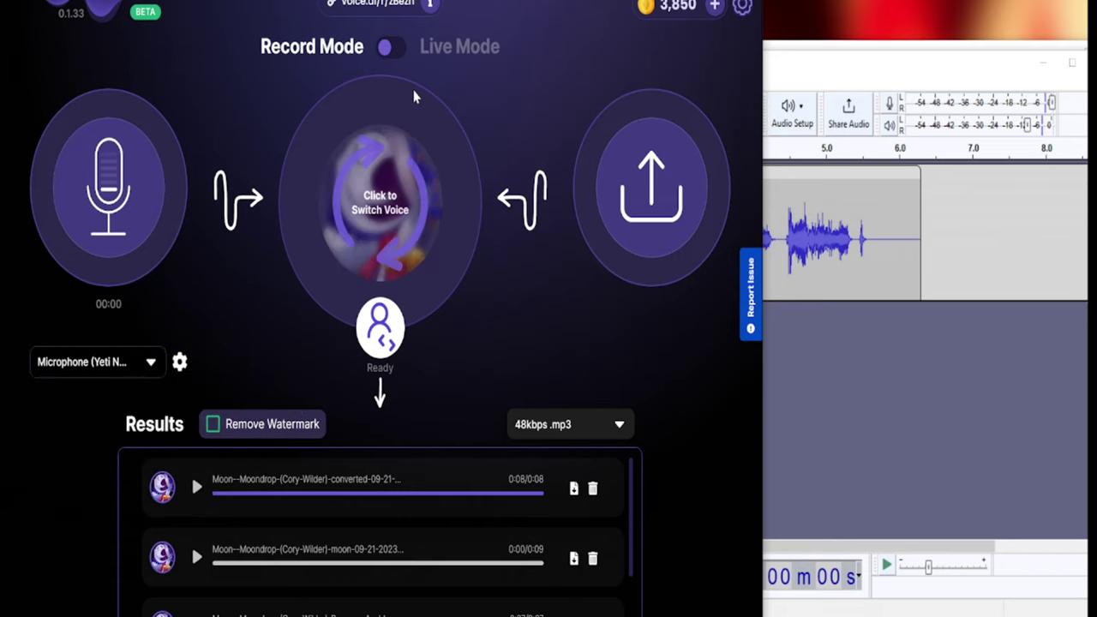
click(433, 51)
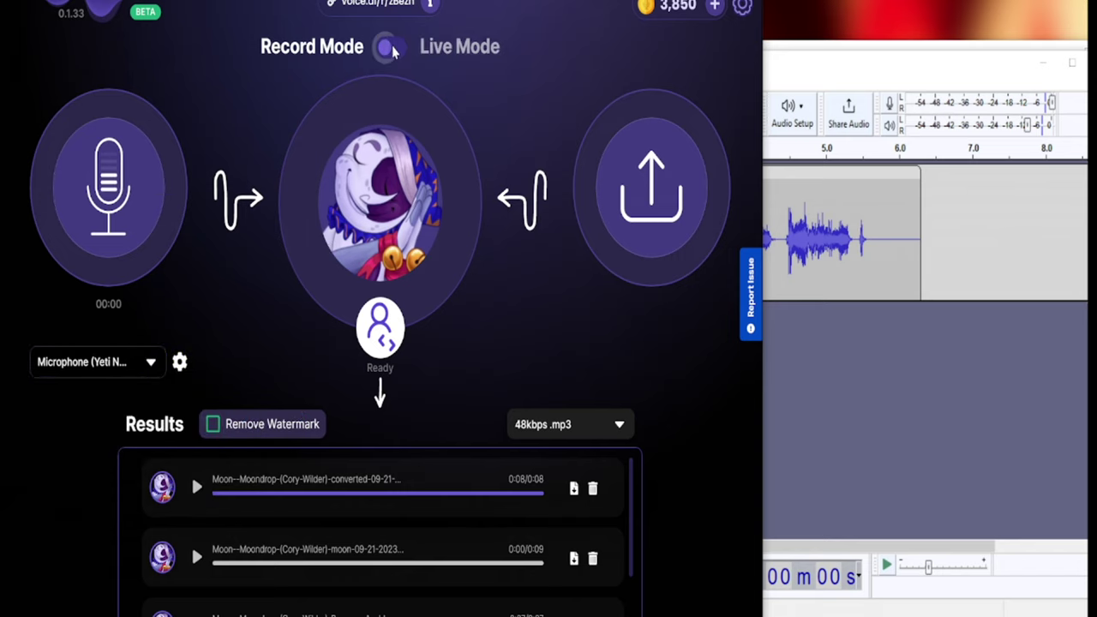
scroll(375, 505, down, 2)
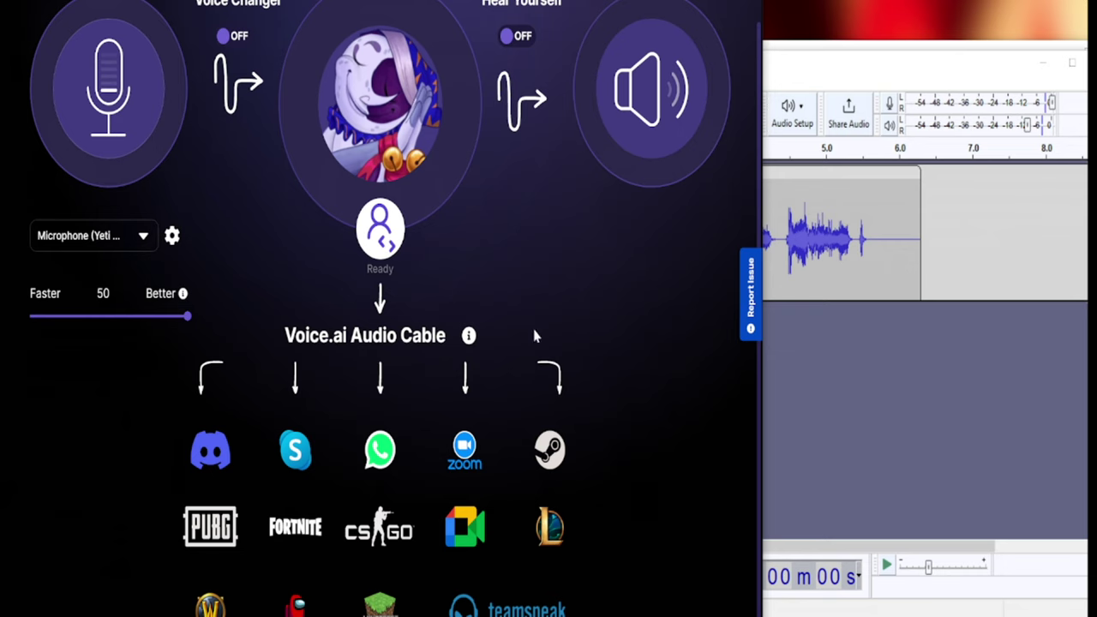
click(839, 418)
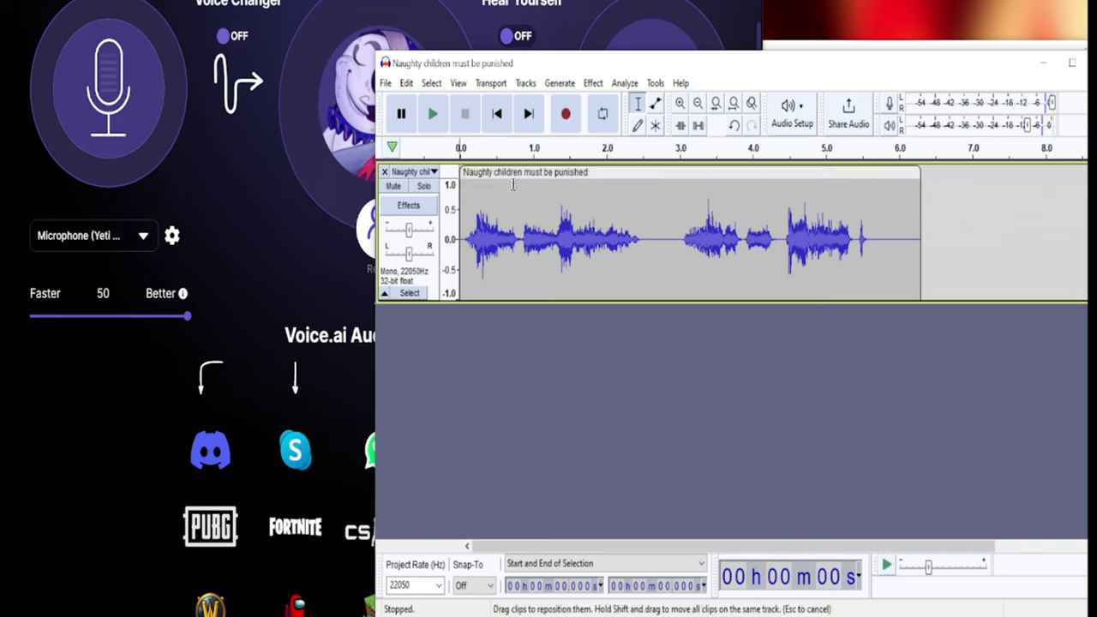
Step: Return to Voice.ai's Record Mode with the 8-second and earlier Moon results listed
click(76, 512)
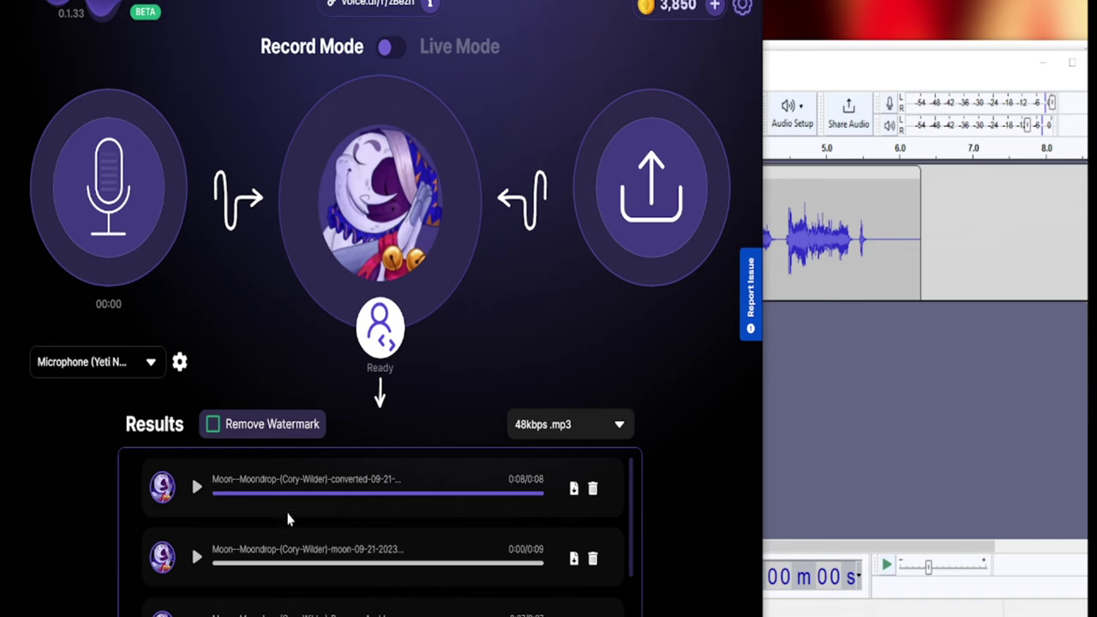
mouse_move(581, 616)
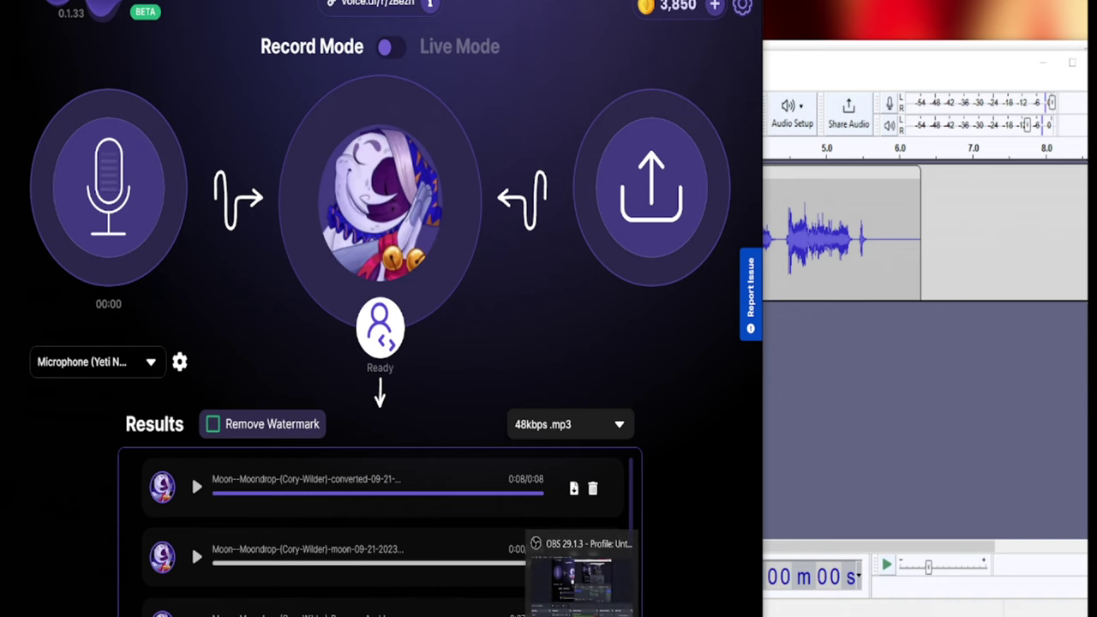